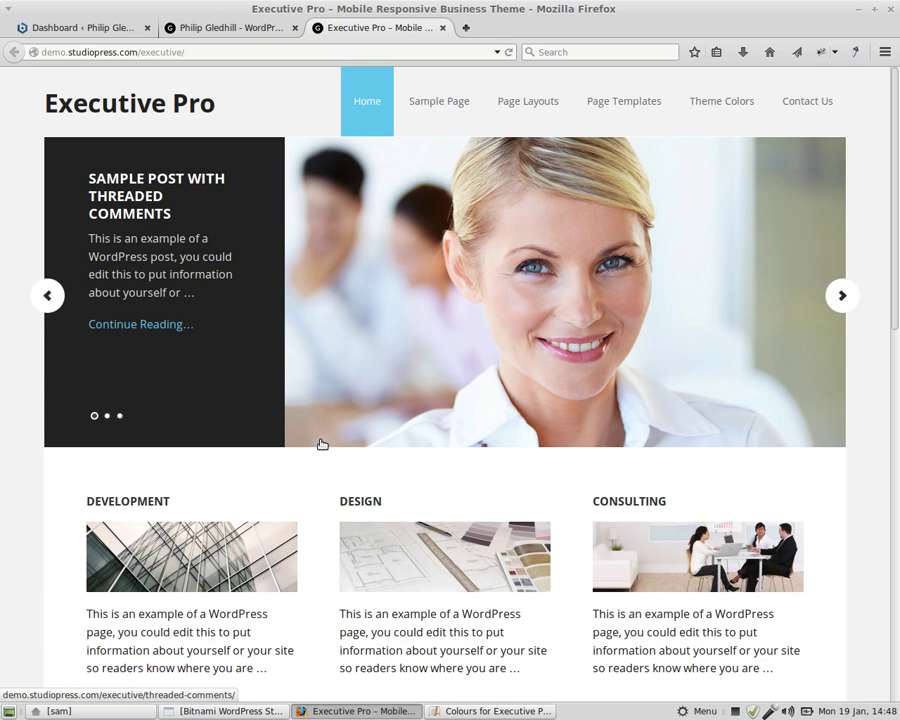
Check the local WordPress site and open Genesis Design Palette Pro from its dashboard.
{"action": "left_click", "coordinate": [183, 30]}
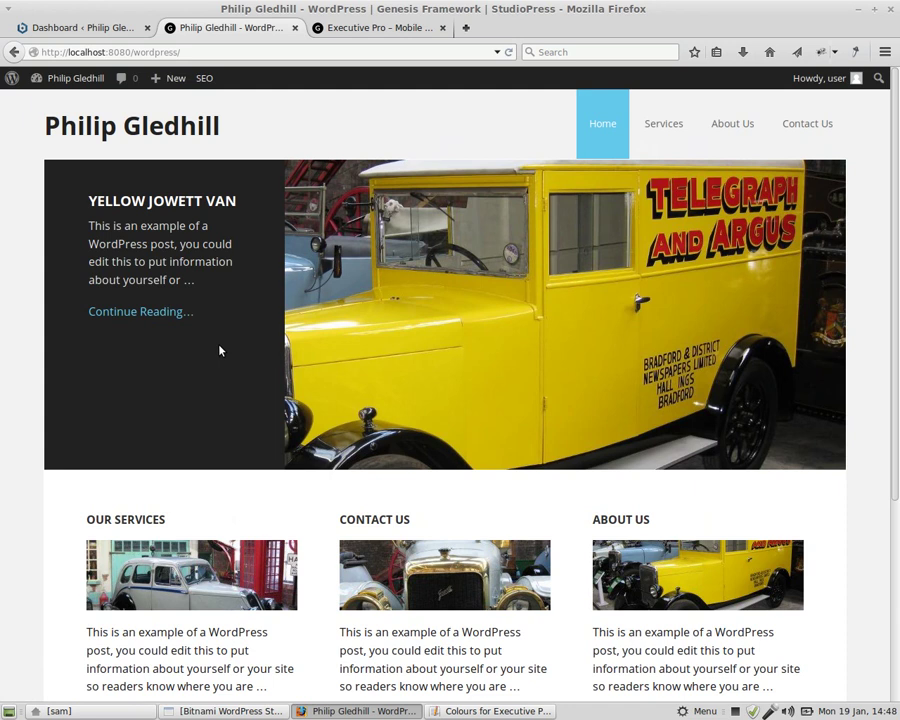
{"action": "left_click", "coordinate": [110, 28]}
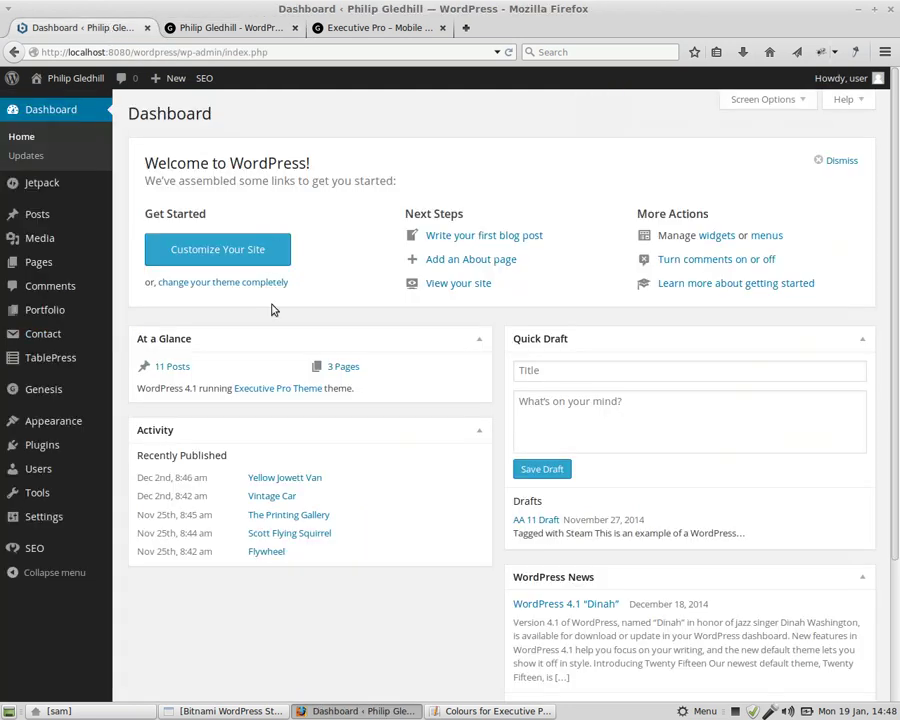
{"action": "mouse_move", "coordinate": [85, 390]}
{"action": "left_click", "coordinate": [140, 434]}
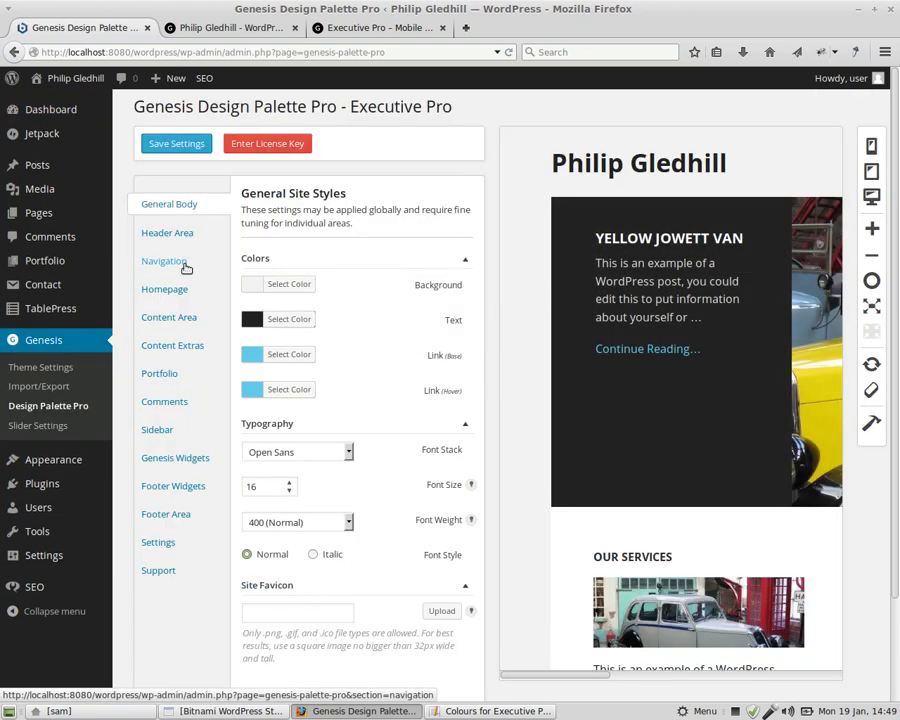
Review the child theme choices in the plugin settings and apply Executive Pro as the theme defaults.
{"action": "left_click", "coordinate": [157, 543]}
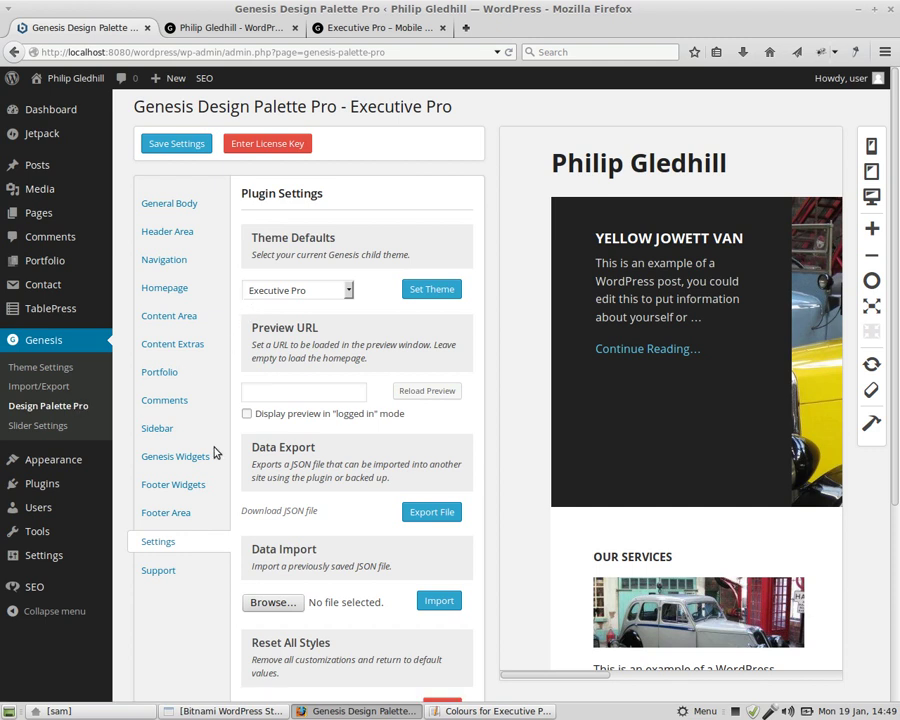
{"action": "left_click", "coordinate": [270, 292]}
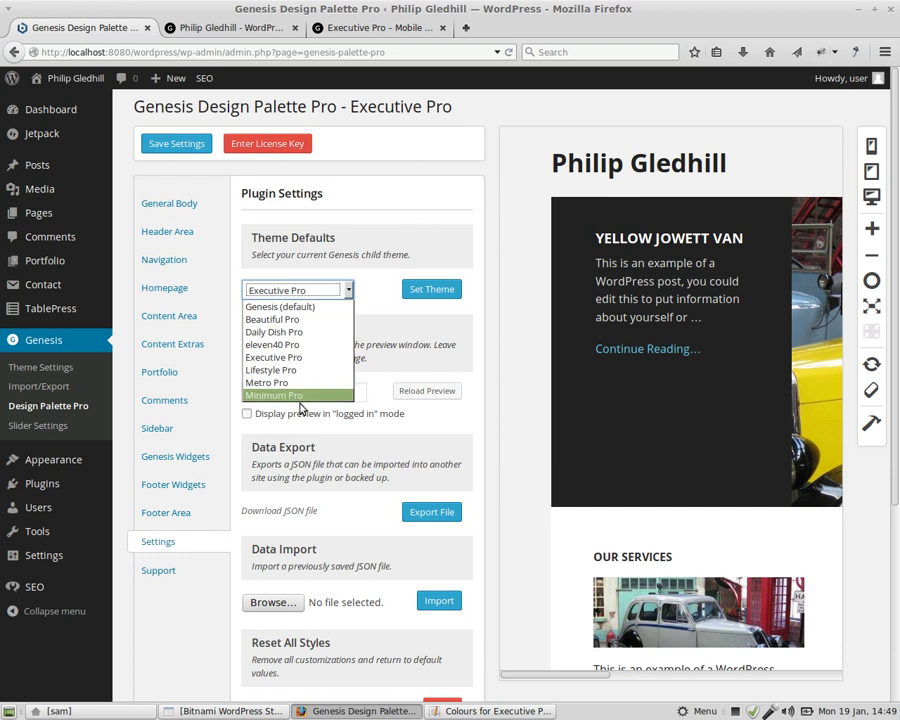
{"action": "left_click", "coordinate": [373, 307]}
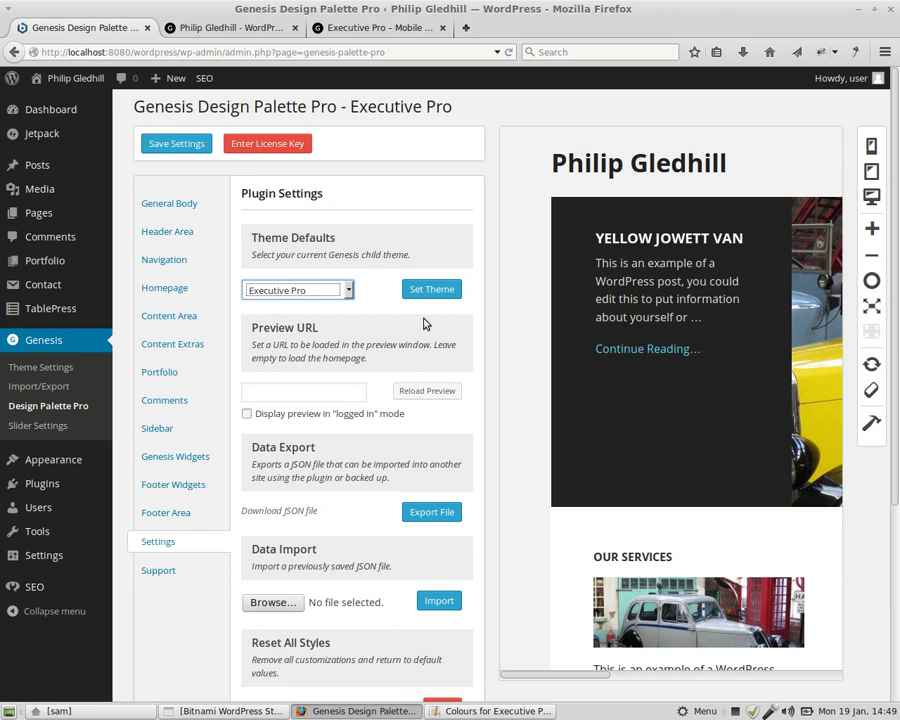
{"action": "left_click", "coordinate": [373, 307]}
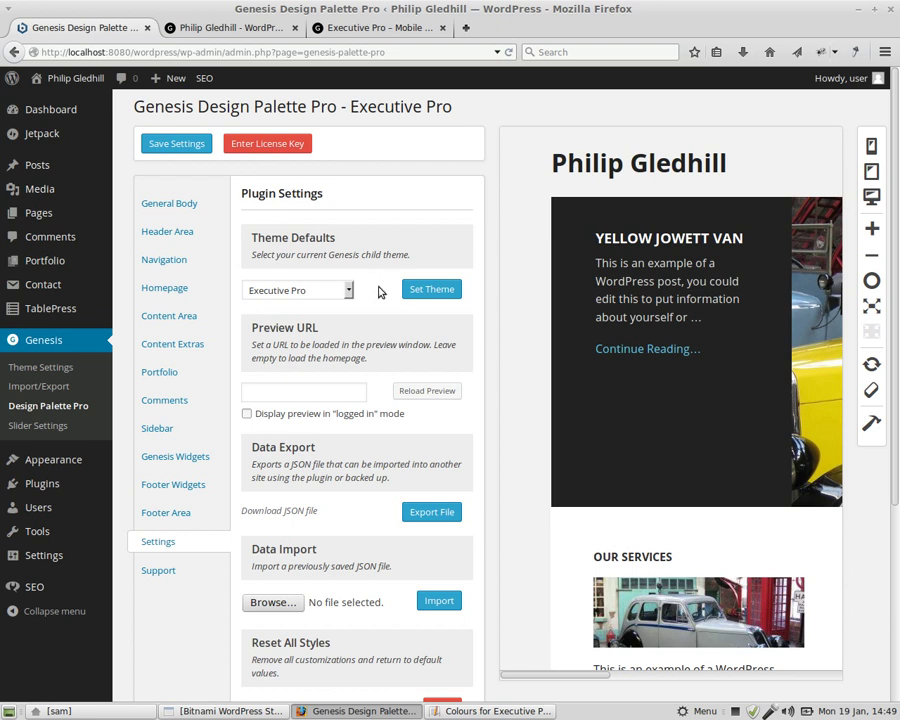
{"action": "left_click", "coordinate": [410, 289]}
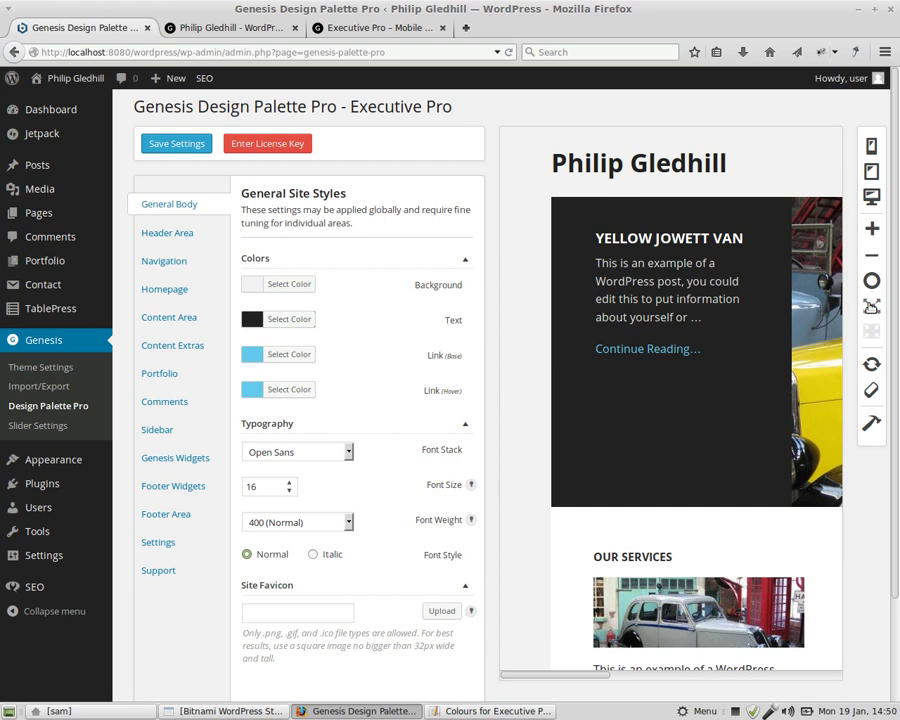
Enlarge the site preview to full screen and shrink it until the homepage's full width fits.
{"action": "left_click", "coordinate": [871, 305]}
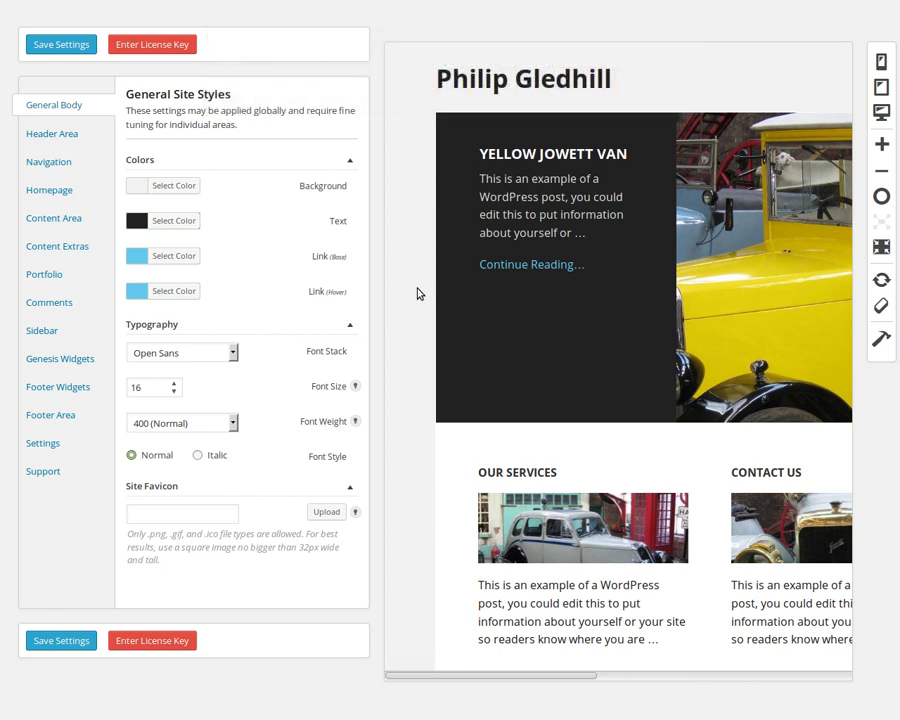
{"action": "key", "text": "ctrl+minus"}
{"action": "key", "text": "ctrl+minus"}
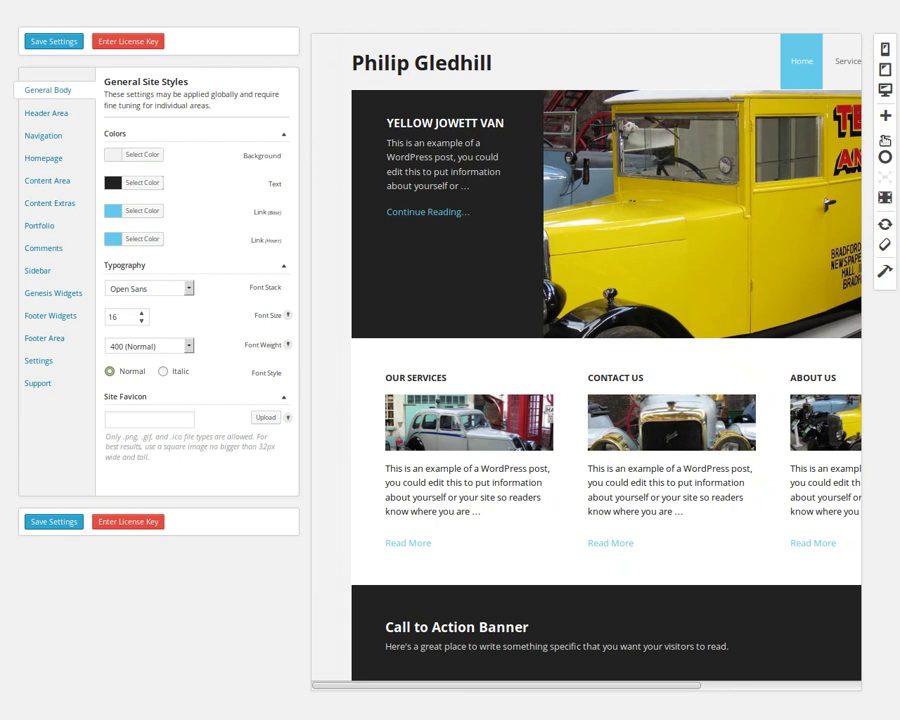
{"action": "left_click", "coordinate": [885, 142]}
{"action": "left_click", "coordinate": [885, 140]}
{"action": "left_click", "coordinate": [885, 140]}
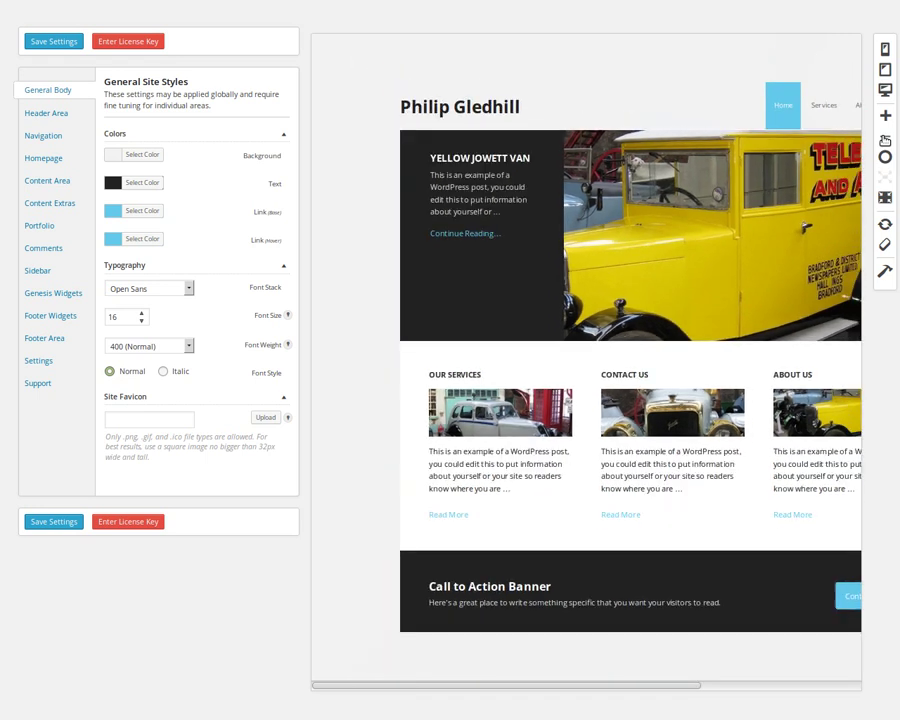
{"action": "left_click_drag", "start_coordinate": [603, 684], "coordinate": [670, 690]}
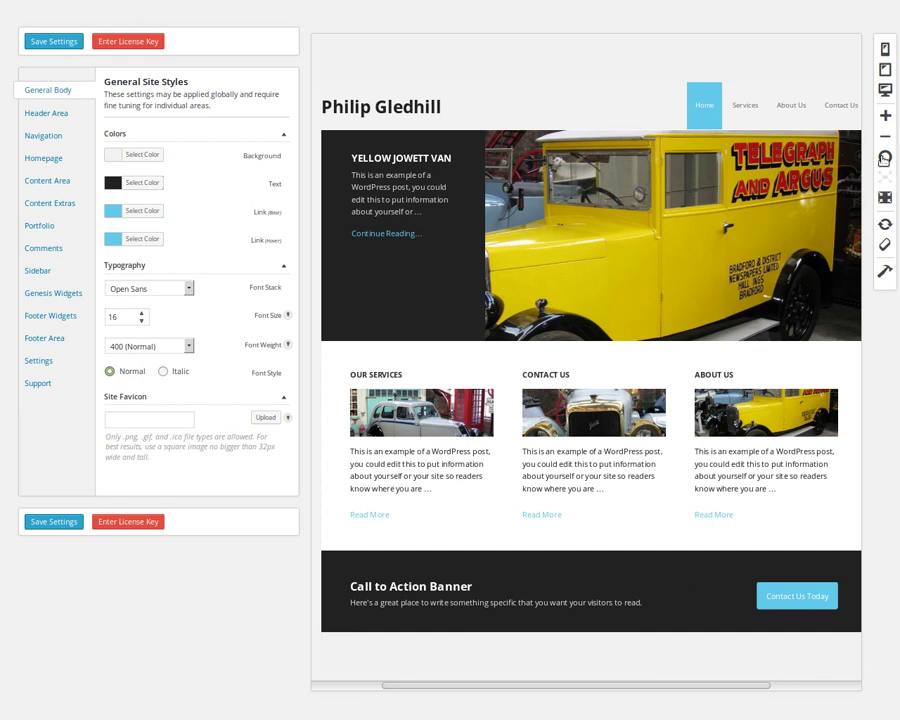
{"action": "left_click", "coordinate": [884, 137]}
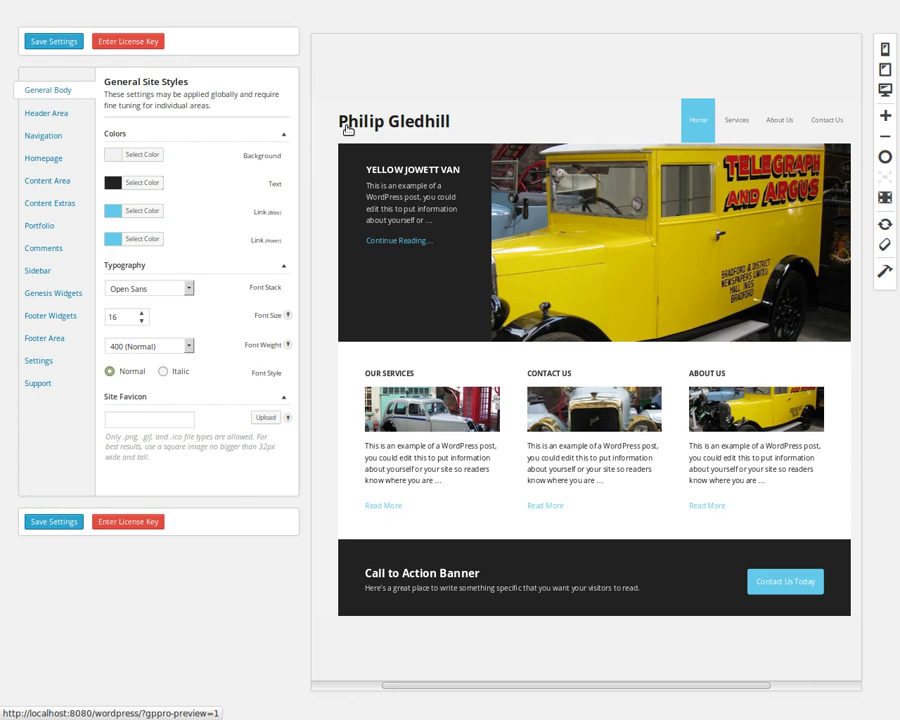
Set the site title's font color in the header area styles to #8e2800.
{"action": "left_click", "coordinate": [41, 115]}
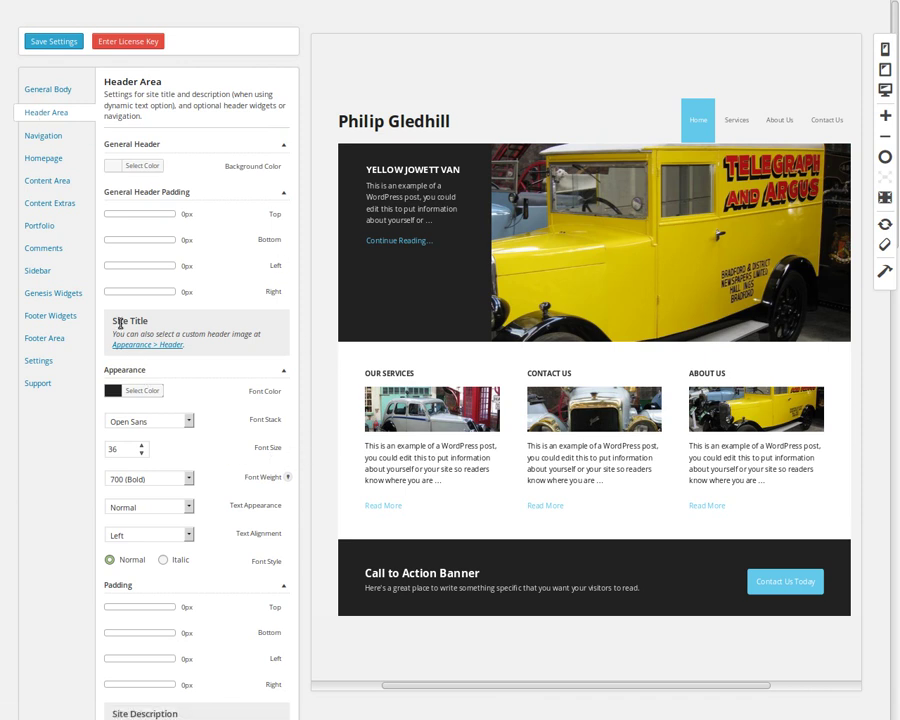
{"action": "left_click", "coordinate": [116, 391]}
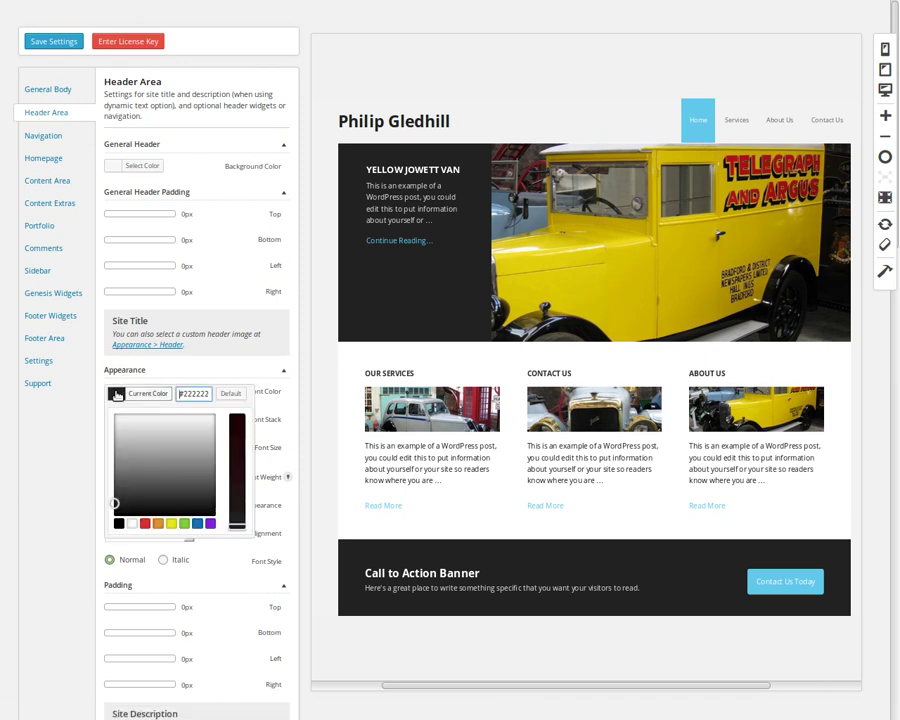
{"action": "triple_click", "coordinate": [188, 392]}
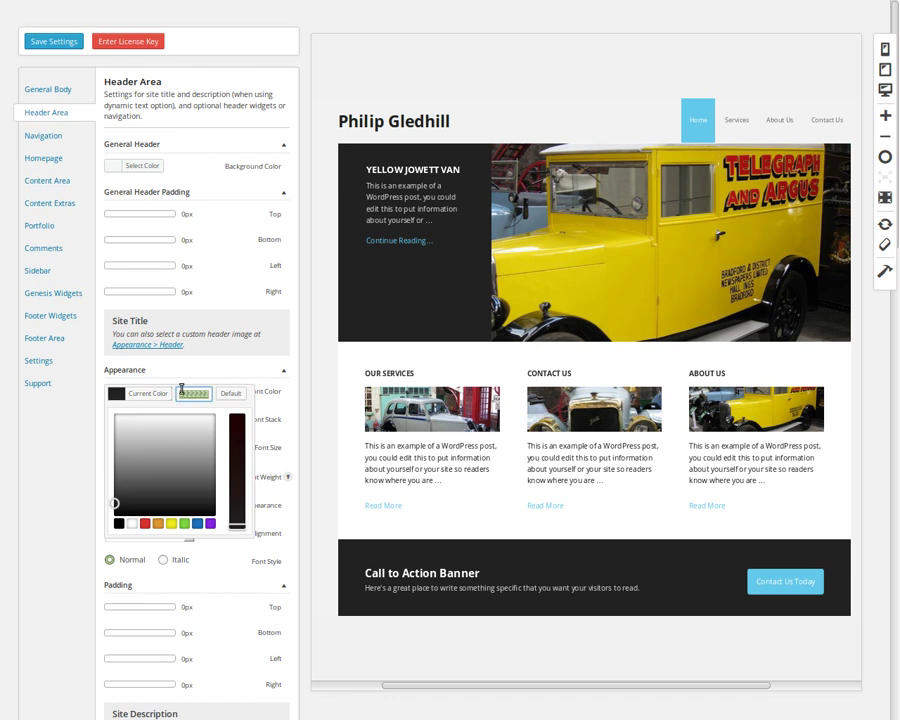
{"action": "type", "text": "#8e2800"}
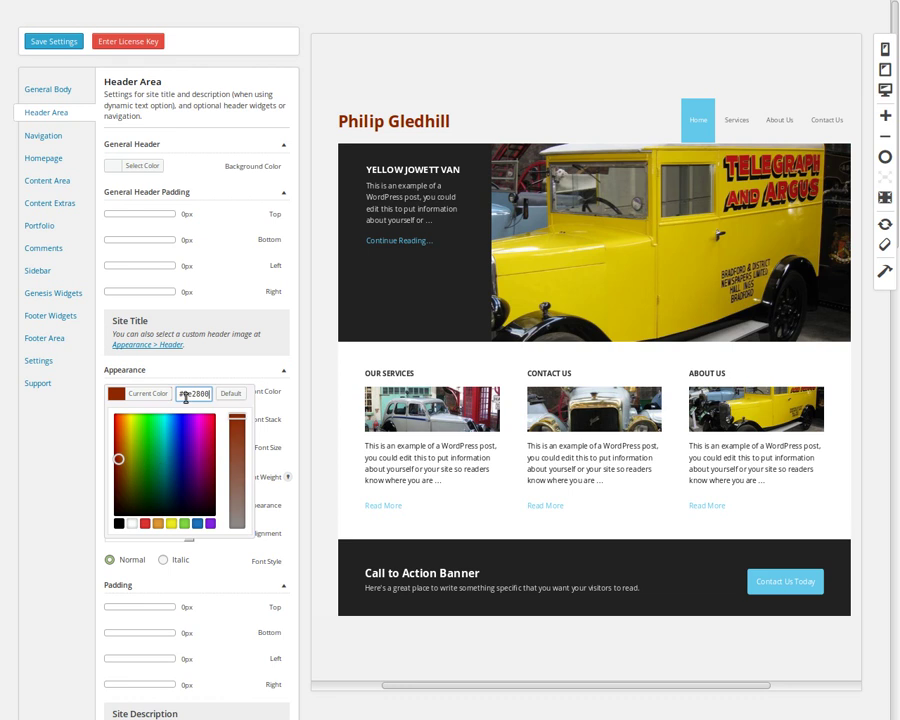
{"action": "left_click", "coordinate": [60, 366]}
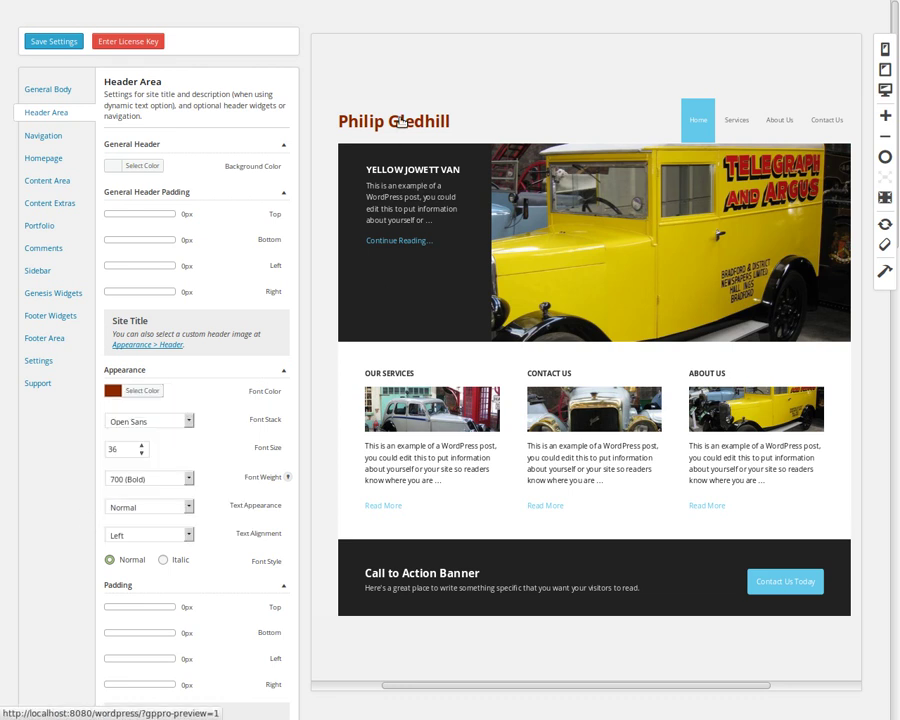
Change the site title's font stack to Big Caslon and its font weight to 300 (Light).
{"action": "left_click", "coordinate": [145, 423]}
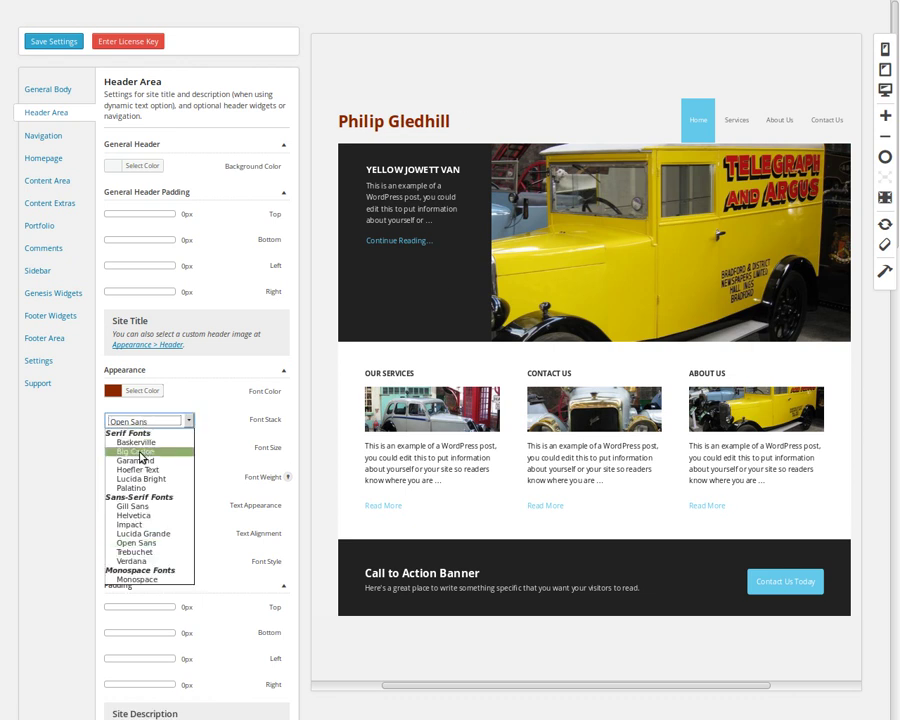
{"action": "left_click", "coordinate": [141, 453]}
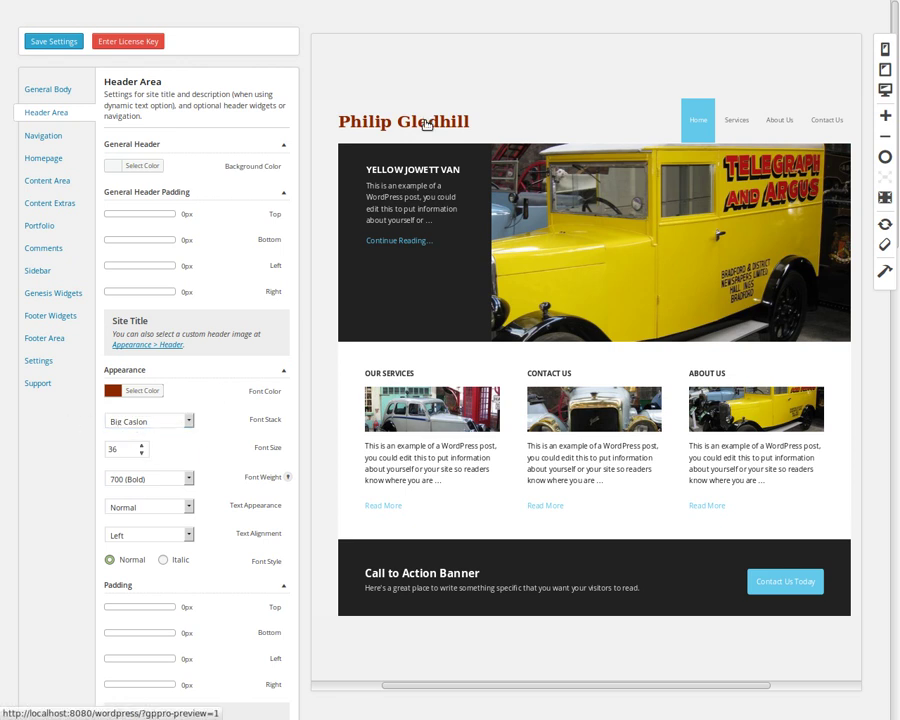
{"action": "left_click", "coordinate": [162, 482]}
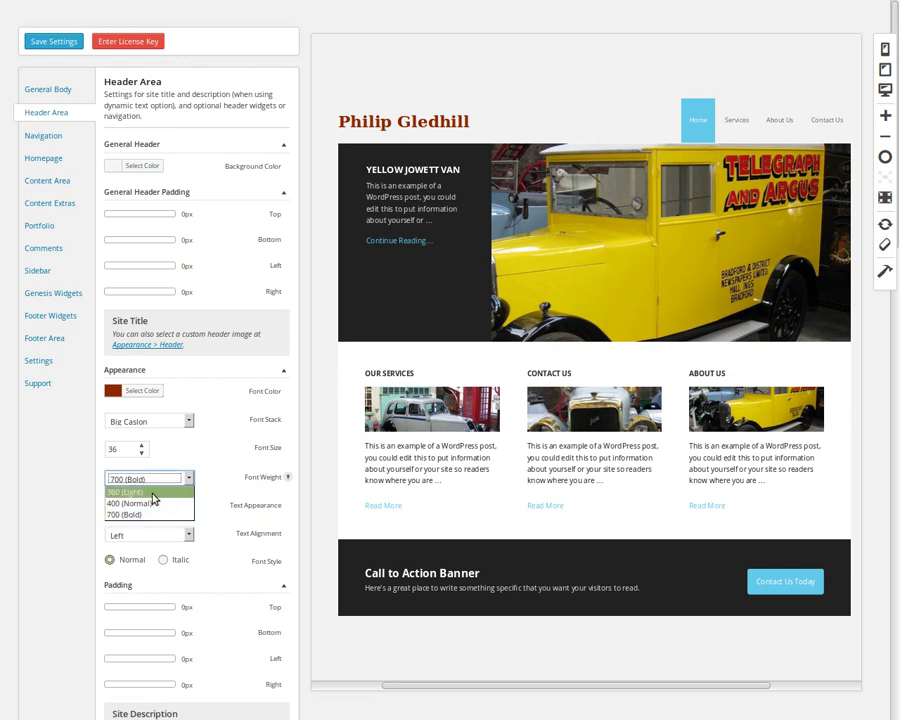
{"action": "left_click", "coordinate": [153, 493]}
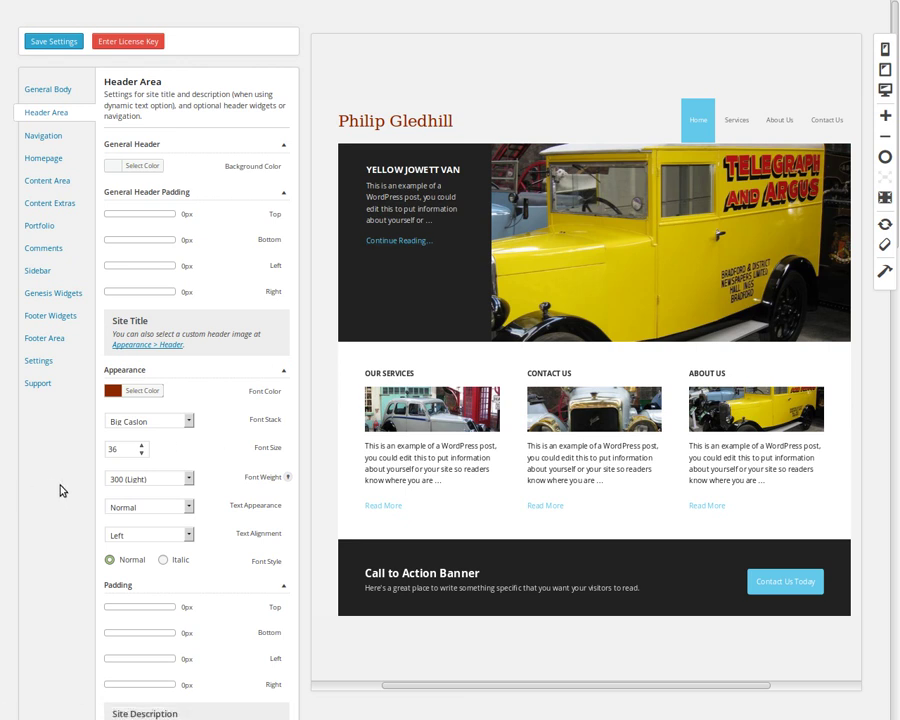
Set the header navigation's base background color for active items to #8e2800.
{"action": "scroll", "coordinate": [60, 490], "scroll_direction": "down", "scroll_amount": 7}
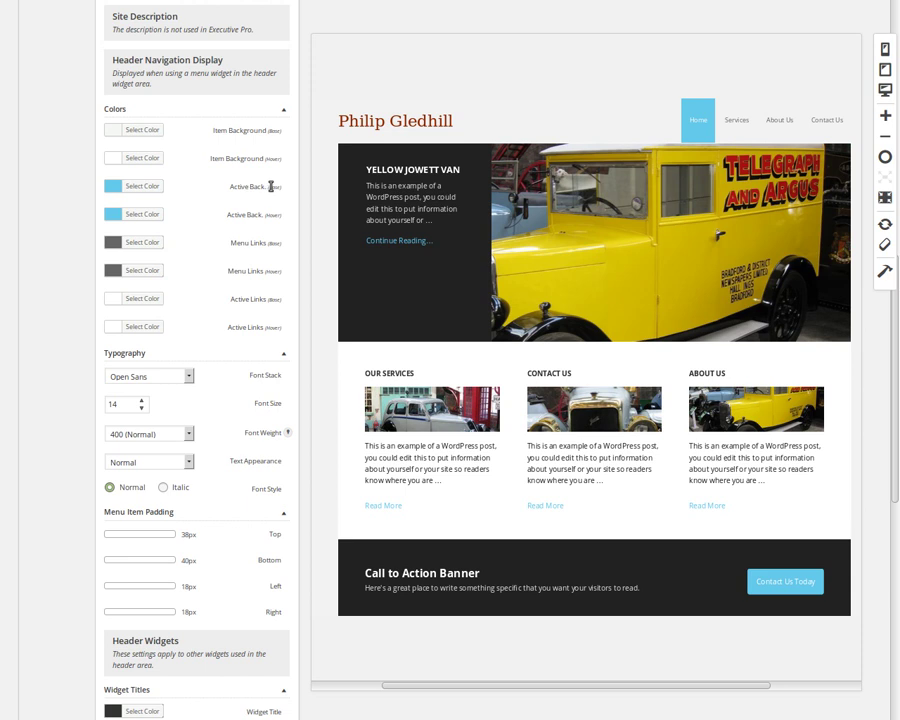
{"action": "left_click", "coordinate": [112, 186]}
{"action": "double_click", "coordinate": [181, 187]}
{"action": "type", "text": "#8e2800"}
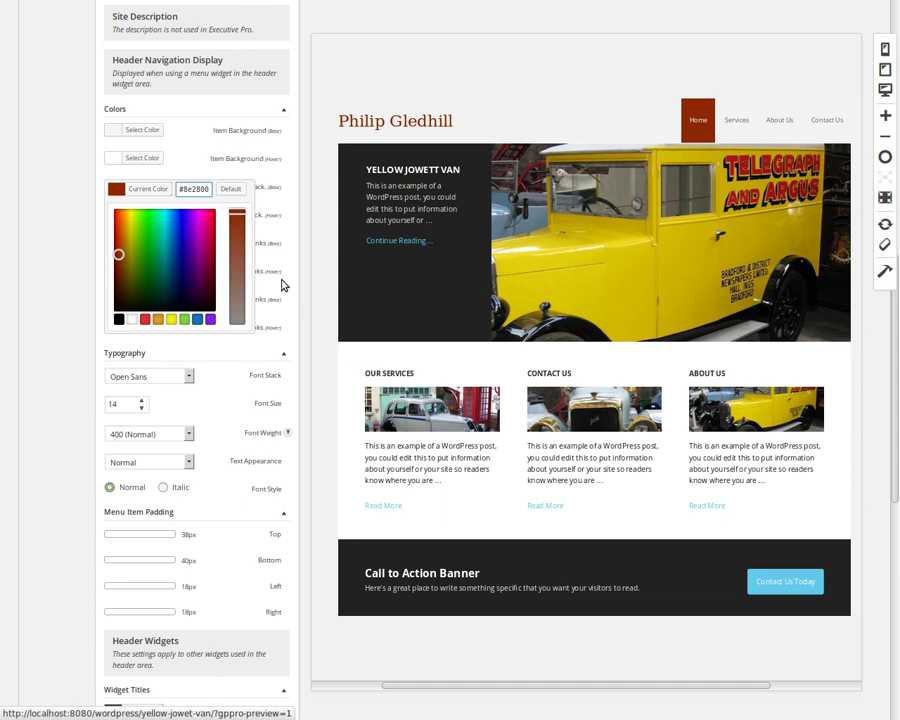
{"action": "left_click", "coordinate": [70, 240]}
Try #8e2800 and a paler shade for the active navigation item's hover background, and settle on the orange swatch #dd9933.
{"action": "left_click", "coordinate": [116, 214]}
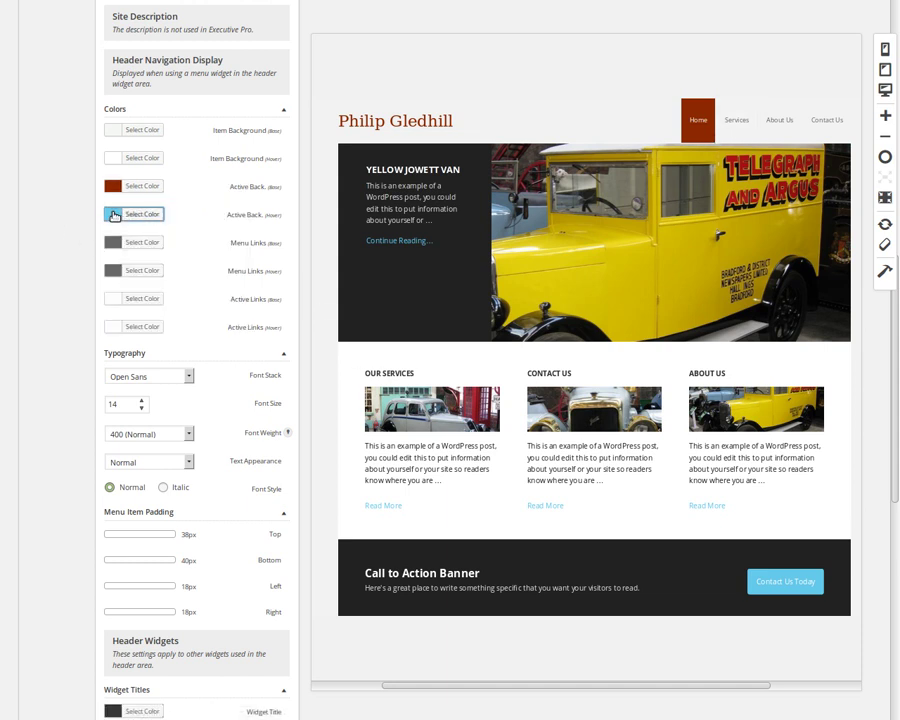
{"action": "triple_click", "coordinate": [183, 215]}
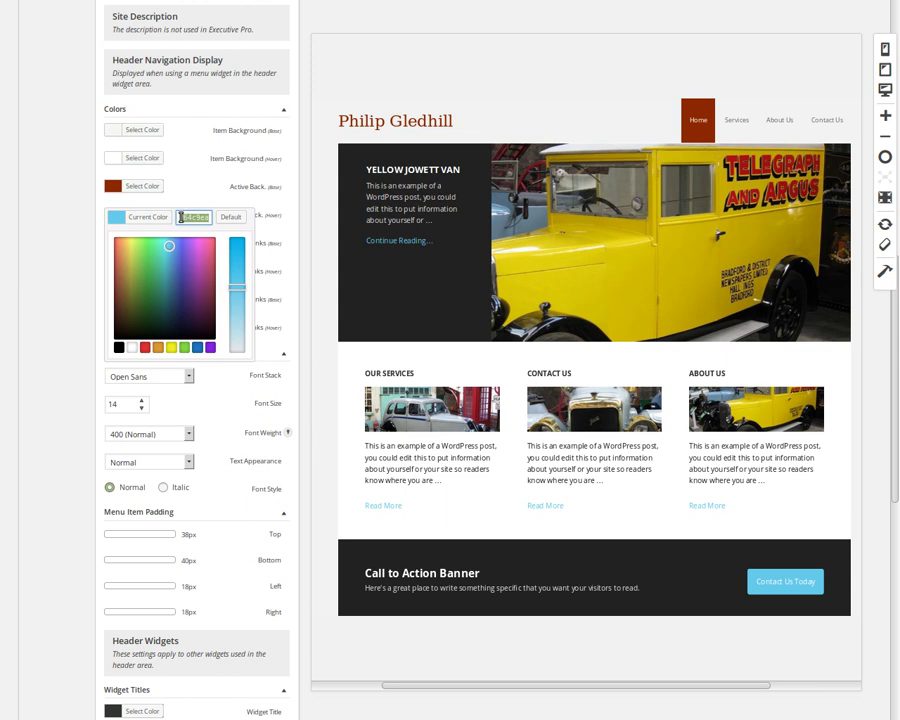
{"action": "type", "text": "8e2800"}
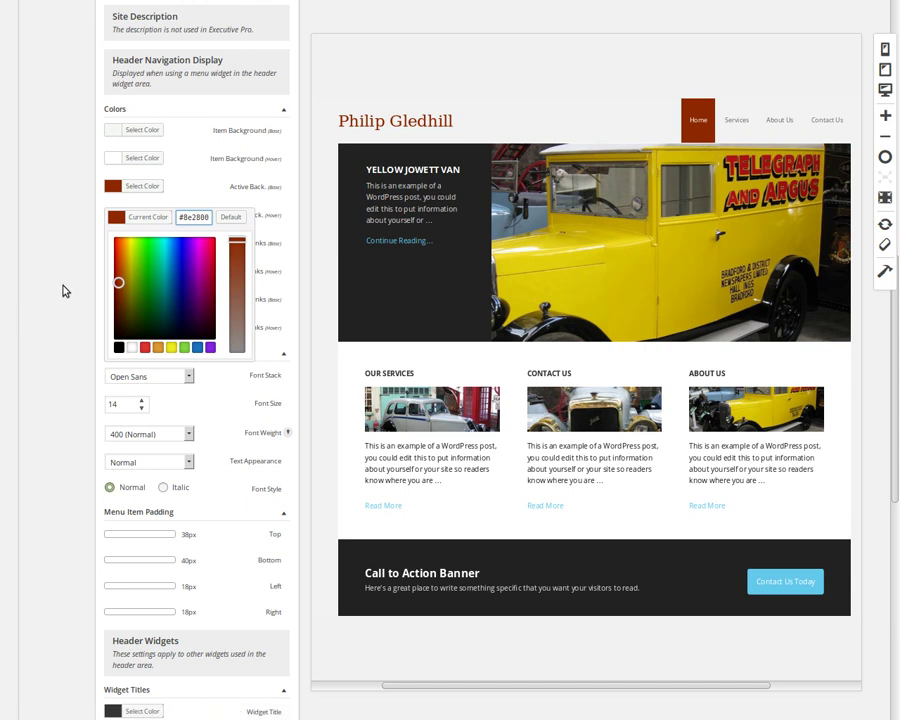
{"action": "left_click_drag", "start_coordinate": [237, 240], "coordinate": [242, 282]}
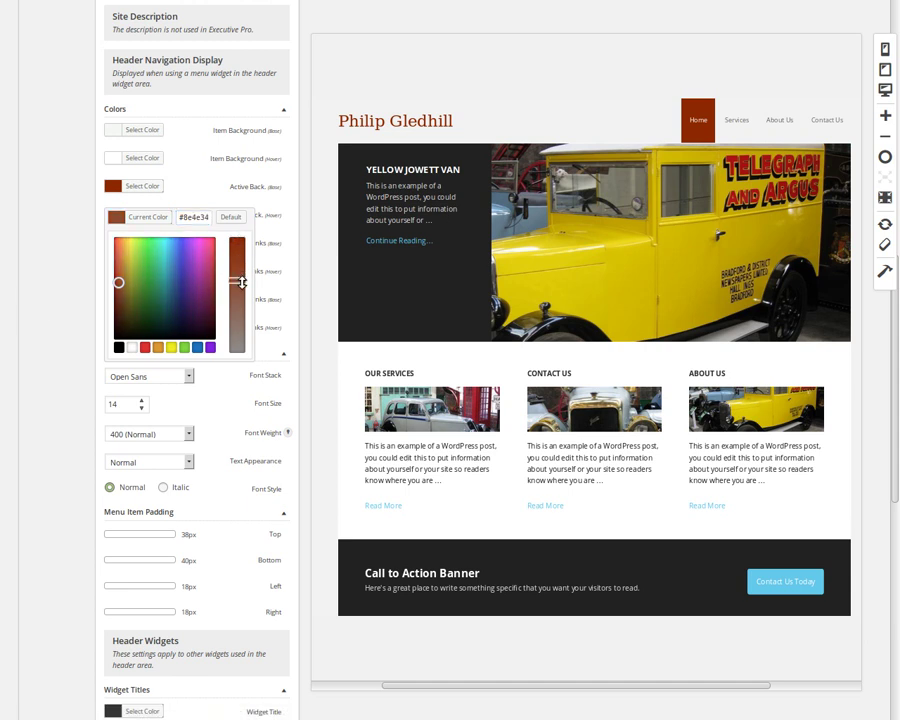
{"action": "left_click", "coordinate": [158, 347]}
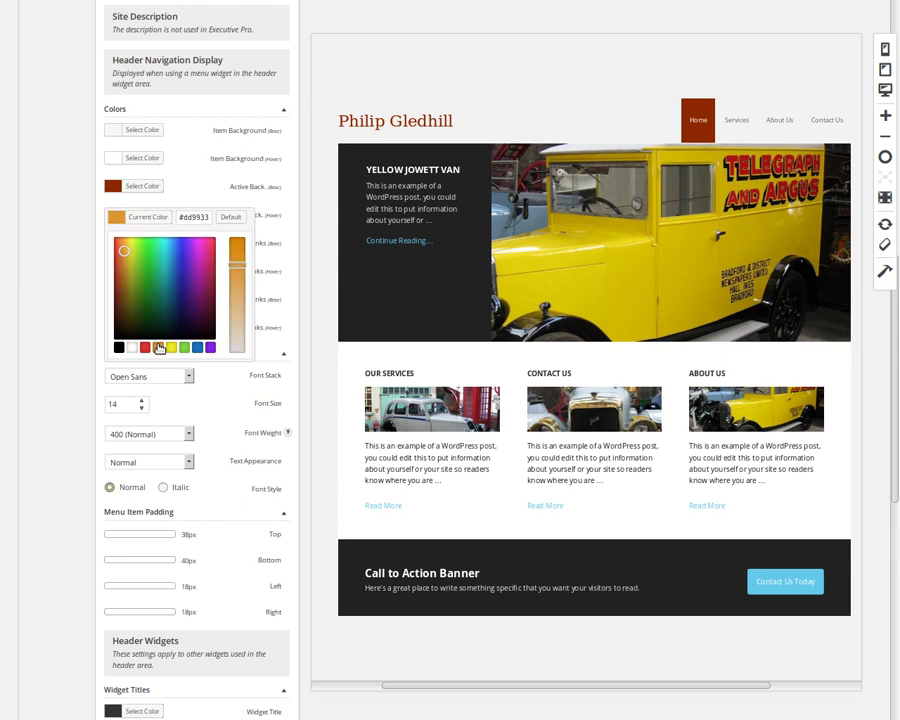
{"action": "left_click", "coordinate": [62, 304]}
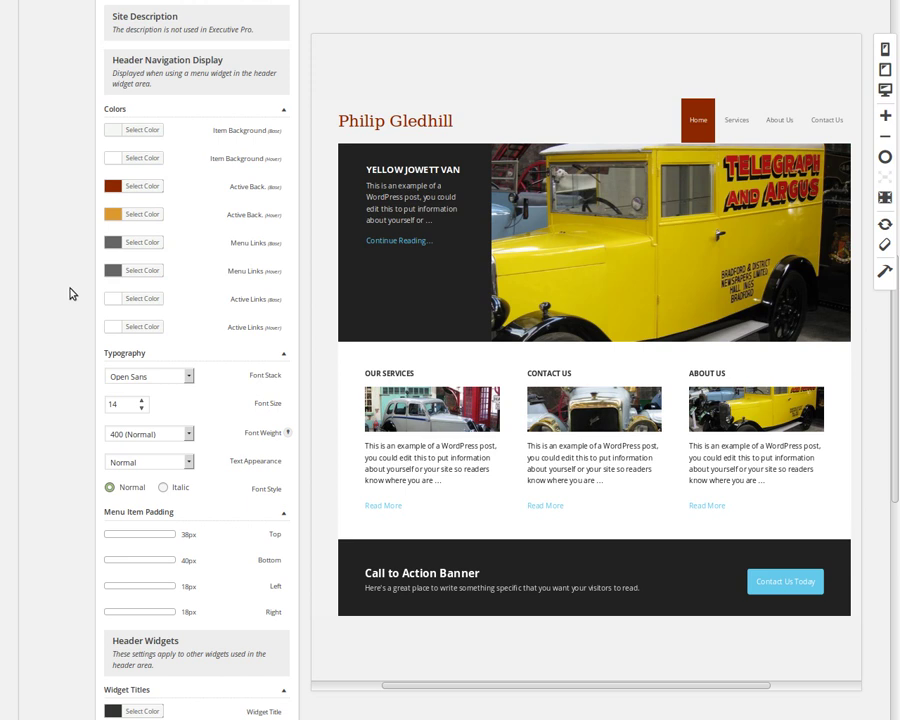
Save the header area style changes.
{"action": "scroll", "coordinate": [70, 290], "scroll_direction": "up", "scroll_amount": 10}
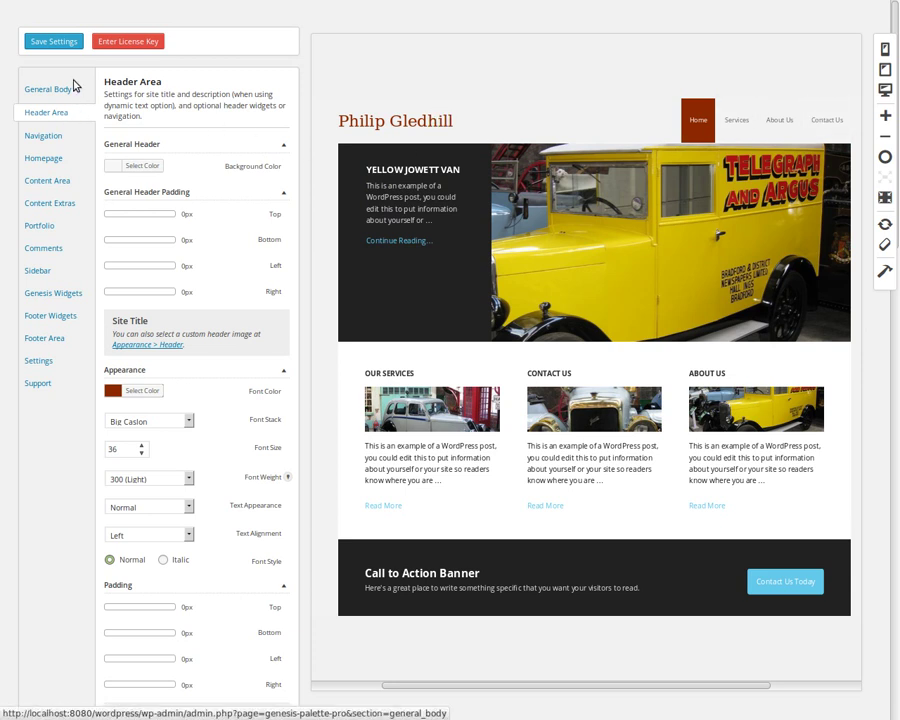
{"action": "left_click", "coordinate": [66, 46]}
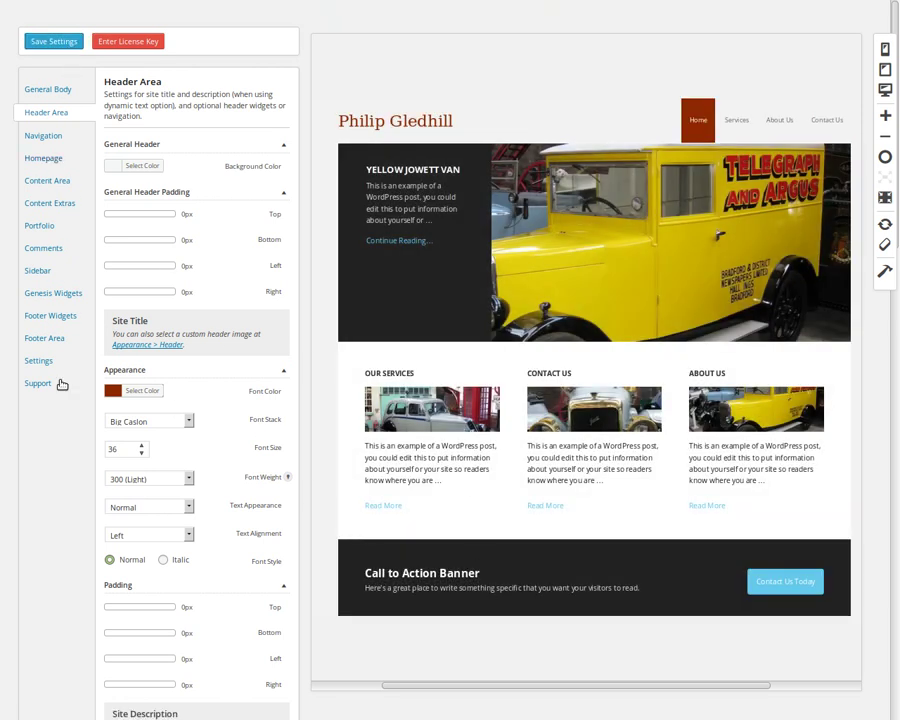
Open the Homepage style settings and follow the Yellow Jowett Van slide's Continue Reading link in the preview.
{"action": "left_click", "coordinate": [43, 158]}
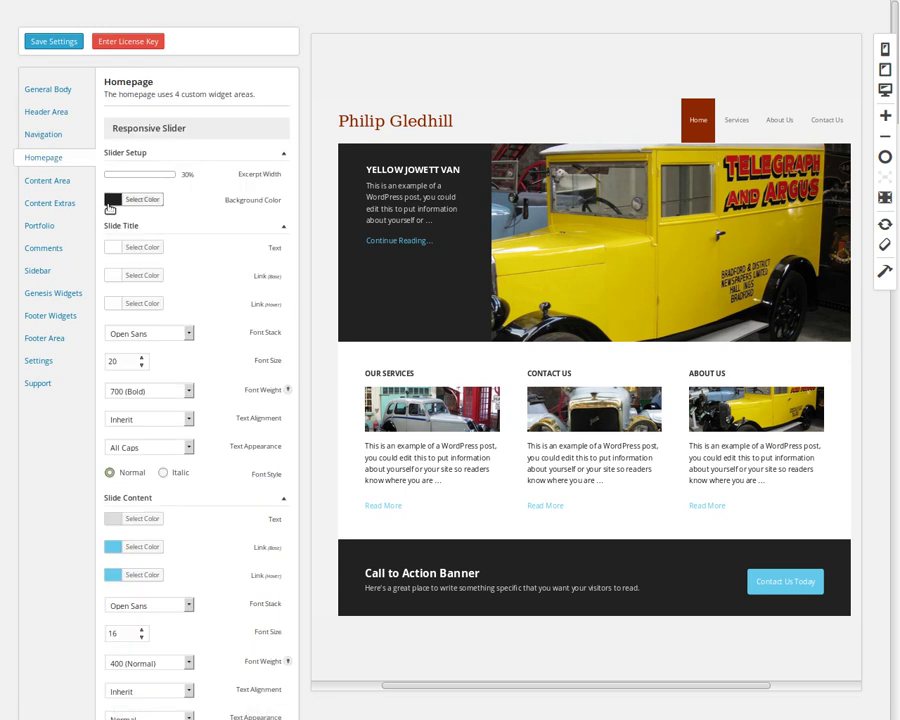
{"action": "left_click_drag", "start_coordinate": [236, 201], "coordinate": [283, 200]}
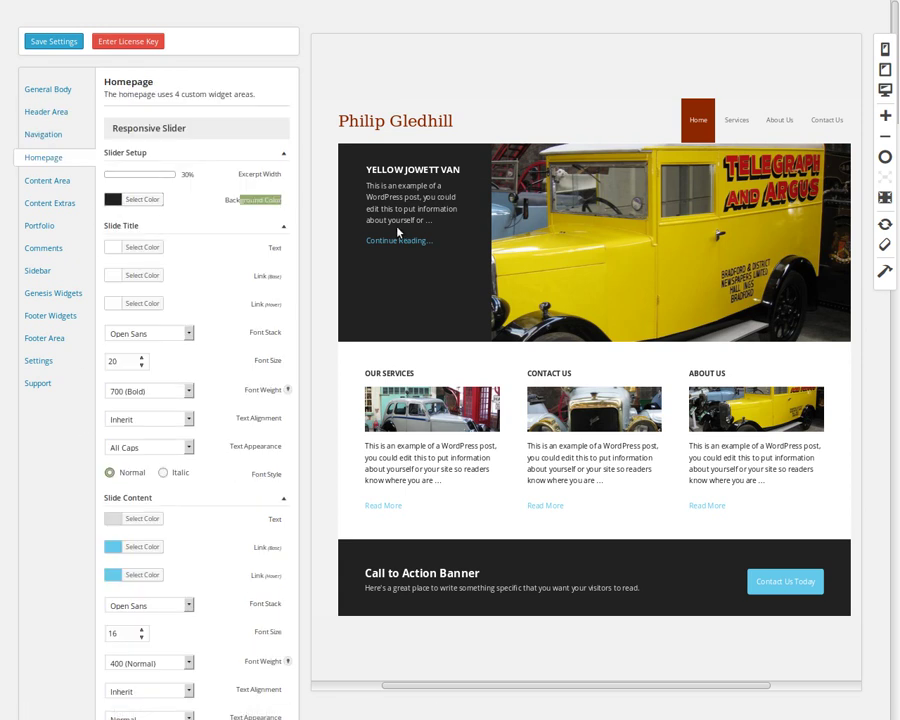
{"action": "left_click", "coordinate": [446, 238]}
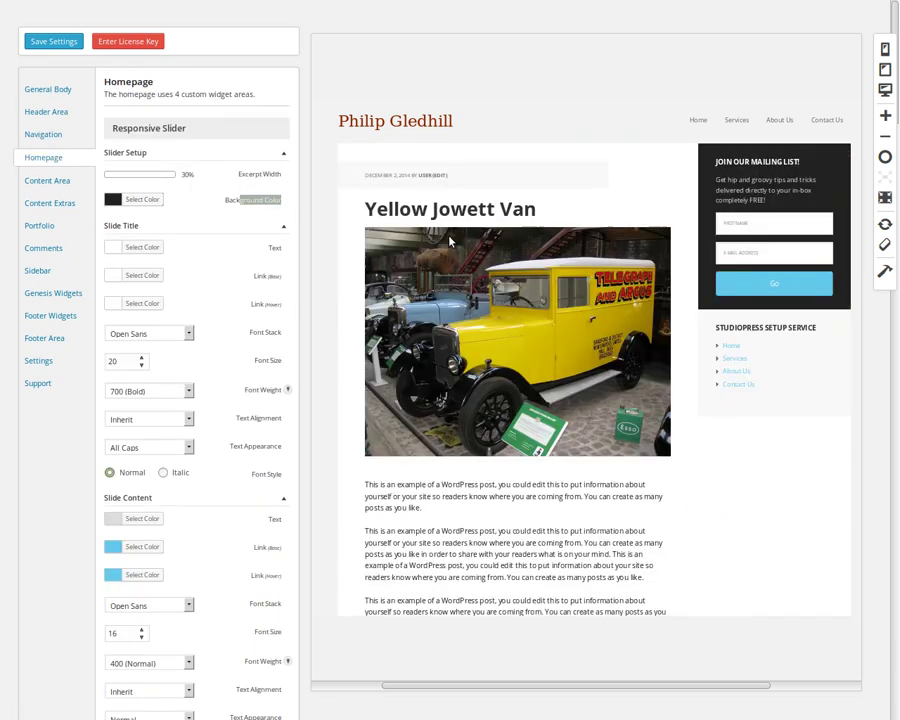
Return the preview to the homepage and set the responsive slider's background color to #8e2800.
{"action": "left_click", "coordinate": [341, 114]}
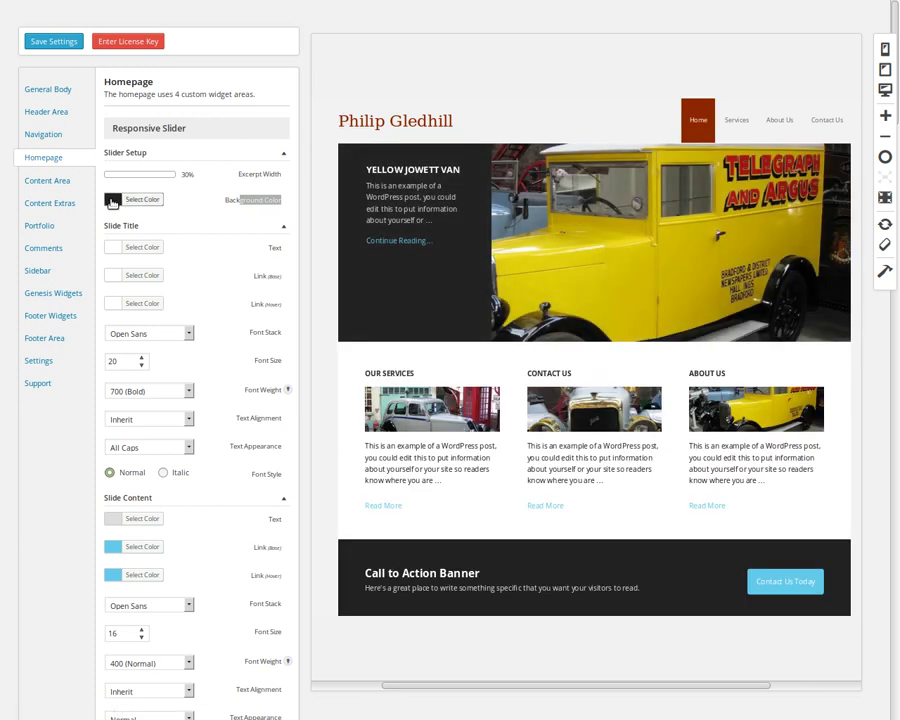
{"action": "left_click", "coordinate": [112, 200]}
{"action": "double_click", "coordinate": [187, 204]}
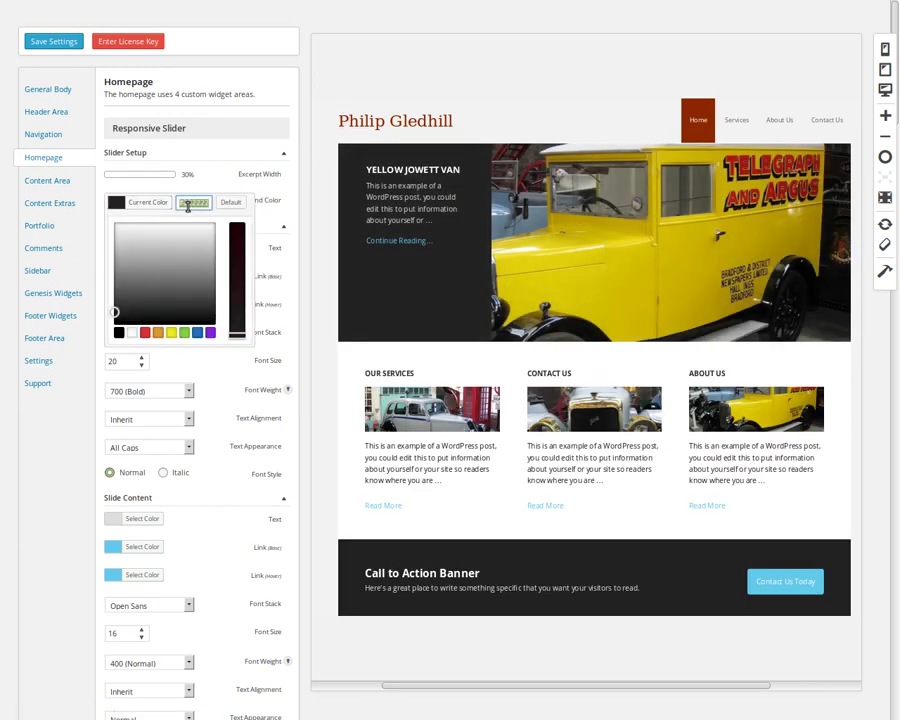
{"action": "type", "text": "#8e2800"}
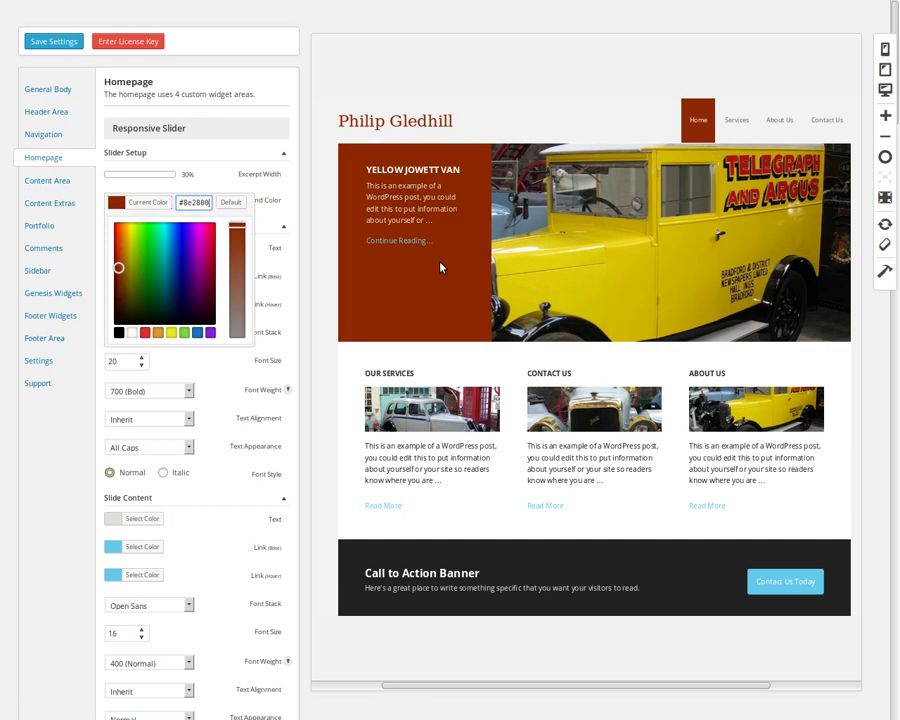
{"action": "left_click", "coordinate": [72, 424]}
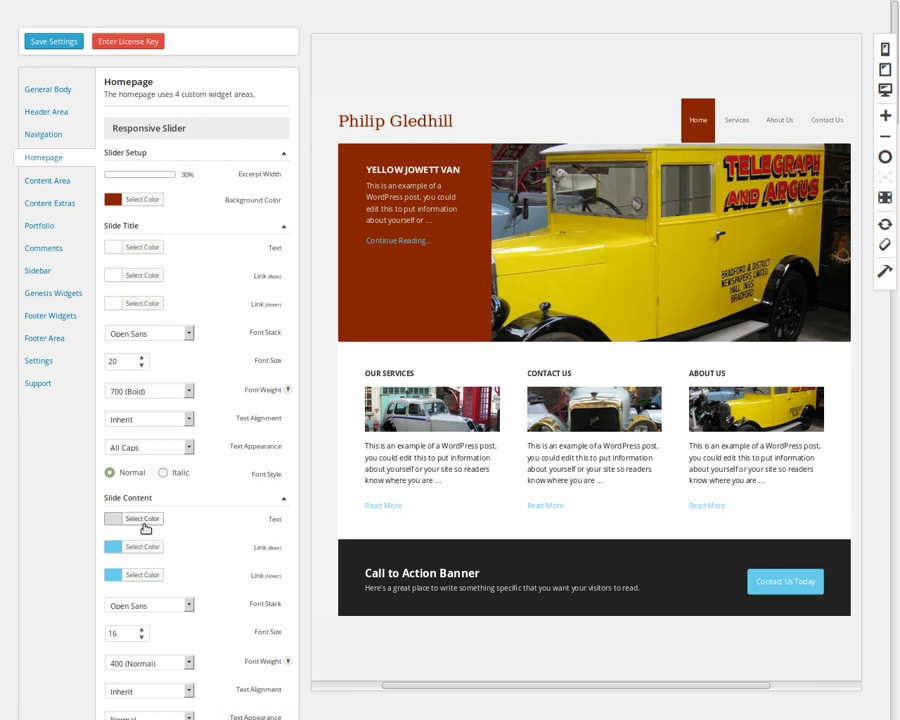
Set the slide content's base and hover link colors to the yellow swatch #eeee22.
{"action": "left_click_drag", "start_coordinate": [255, 546], "coordinate": [282, 550]}
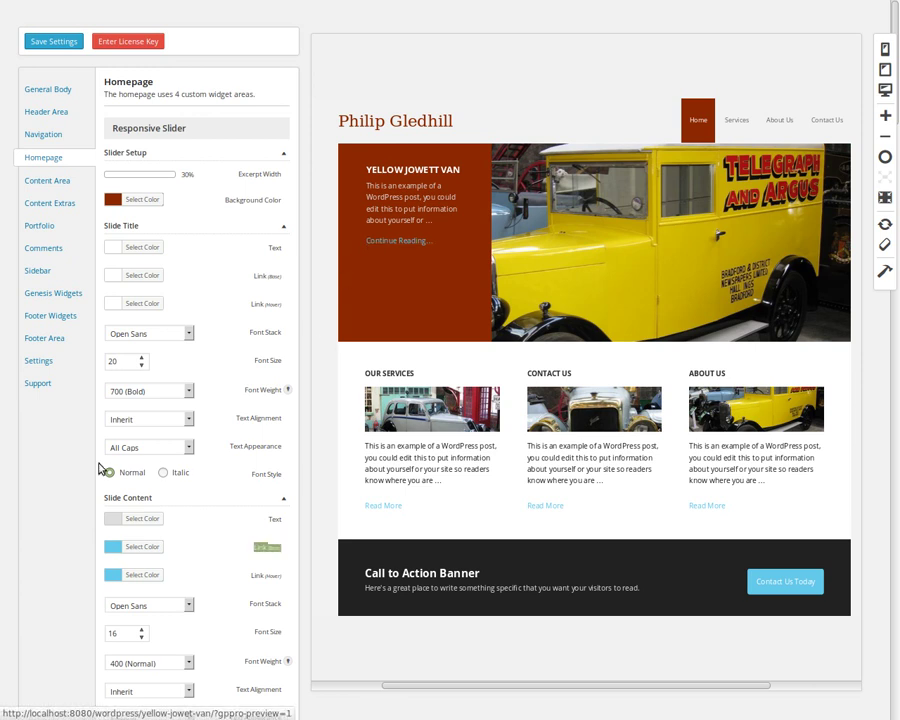
{"action": "left_click", "coordinate": [116, 546]}
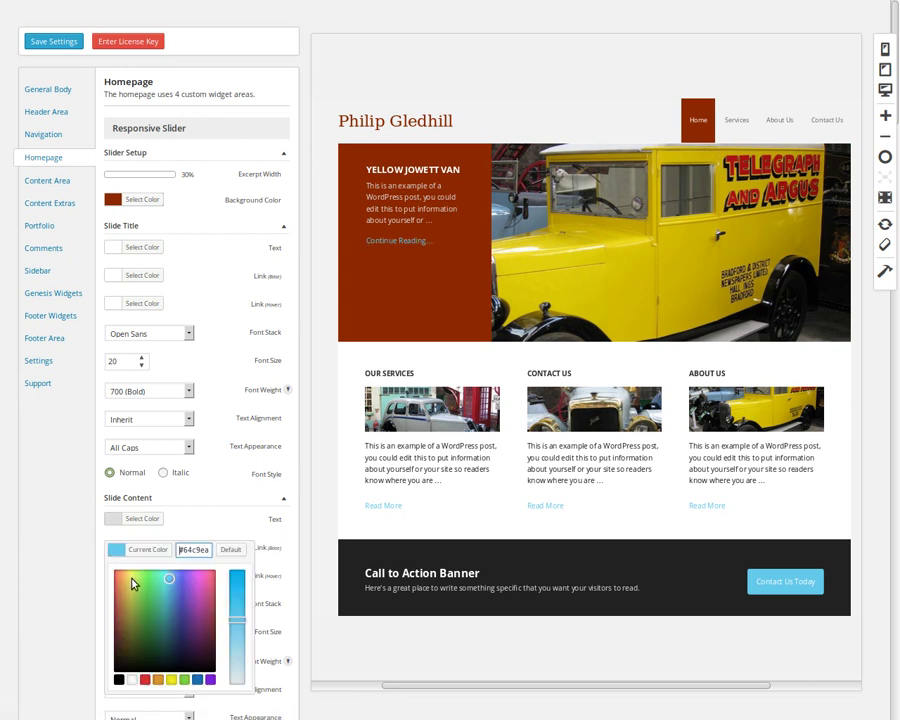
{"action": "left_click", "coordinate": [171, 679]}
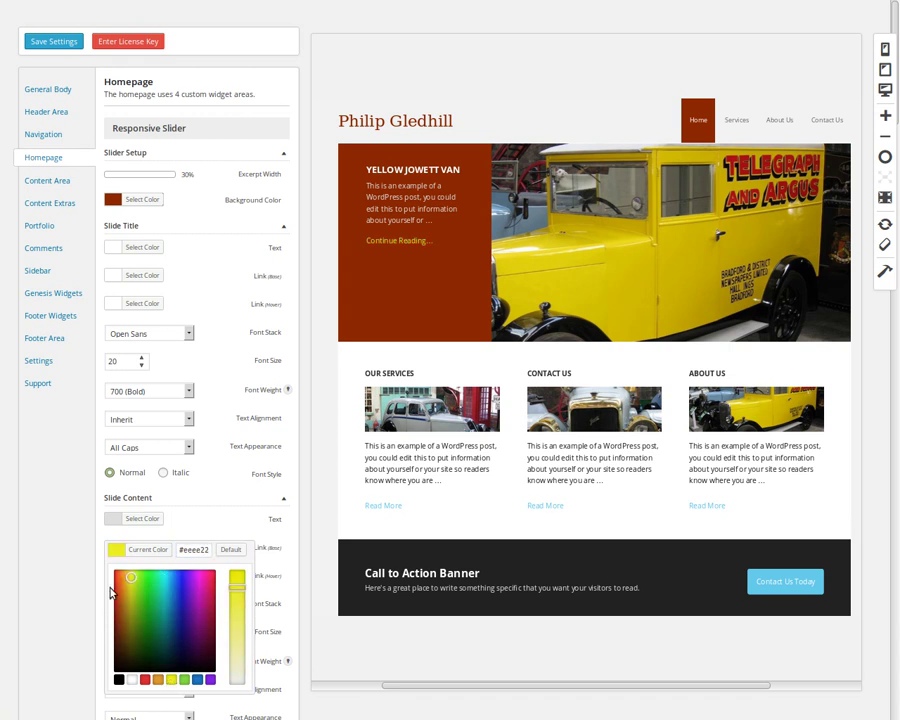
{"action": "left_click", "coordinate": [94, 564]}
{"action": "left_click", "coordinate": [118, 572]}
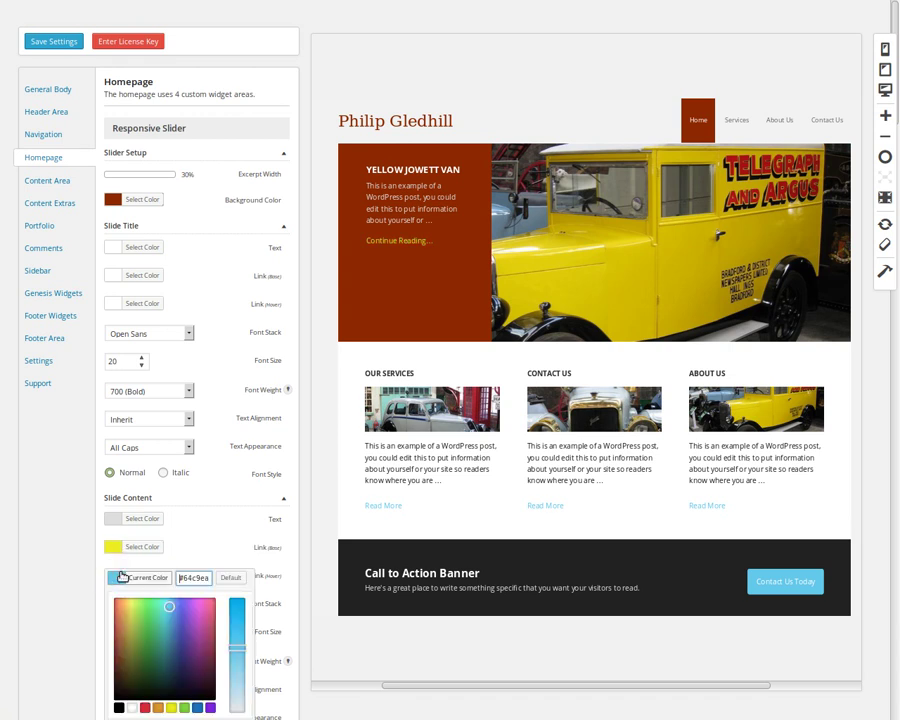
{"action": "left_click", "coordinate": [171, 707]}
{"action": "left_click", "coordinate": [90, 660]}
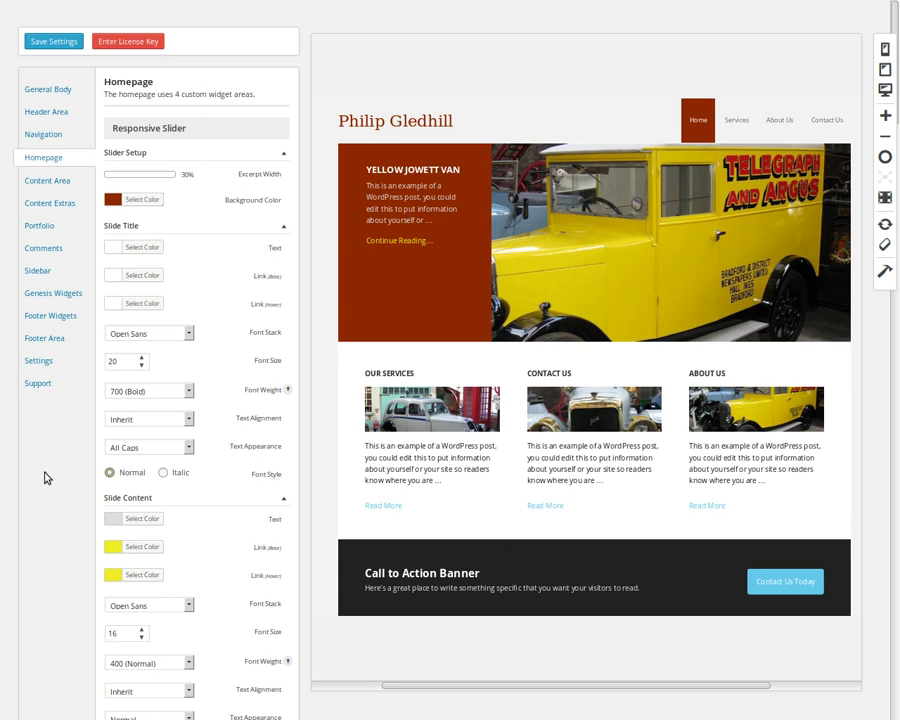
Set the background color of the homepage CTA area to #468966.
{"action": "scroll", "coordinate": [48, 476], "scroll_direction": "down", "scroll_amount": 5}
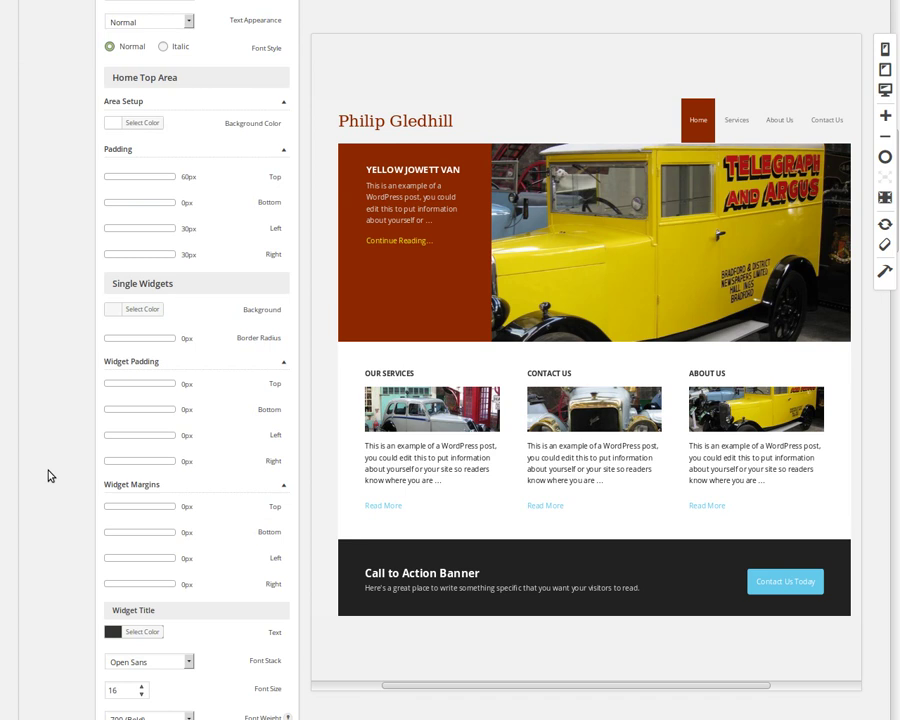
{"action": "scroll", "coordinate": [48, 476], "scroll_direction": "down", "scroll_amount": 8}
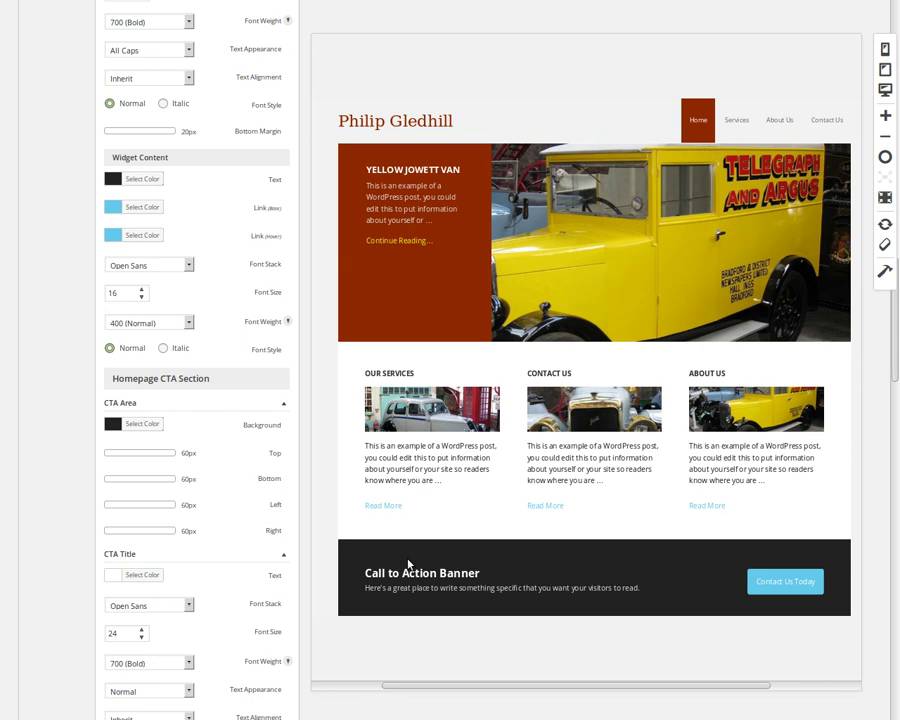
{"action": "left_click", "coordinate": [115, 424]}
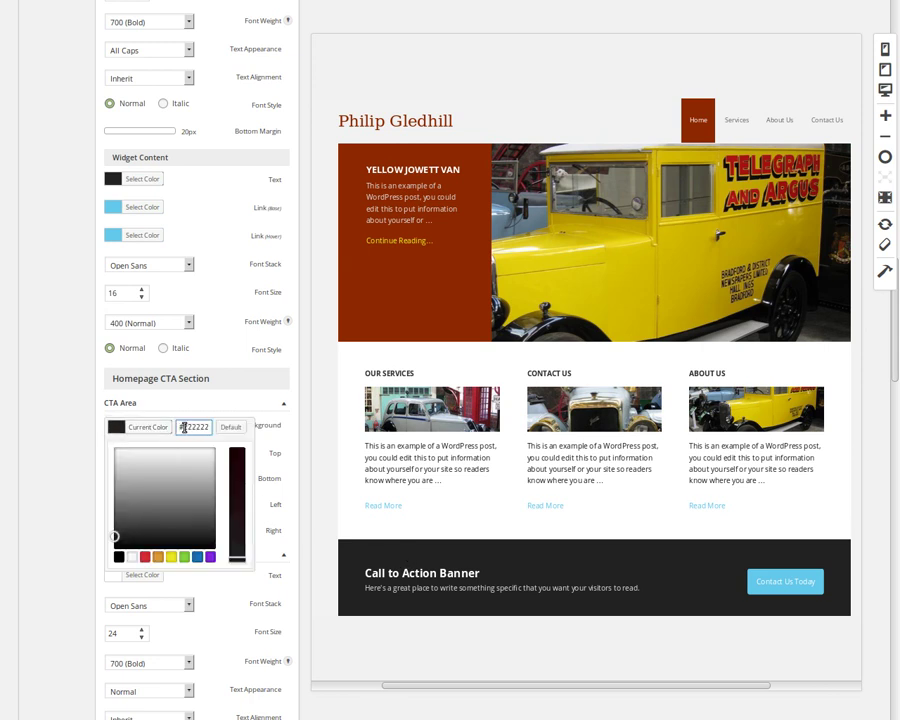
{"action": "left_click_drag", "start_coordinate": [179, 427], "coordinate": [212, 428]}
{"action": "type", "text": "468966"}
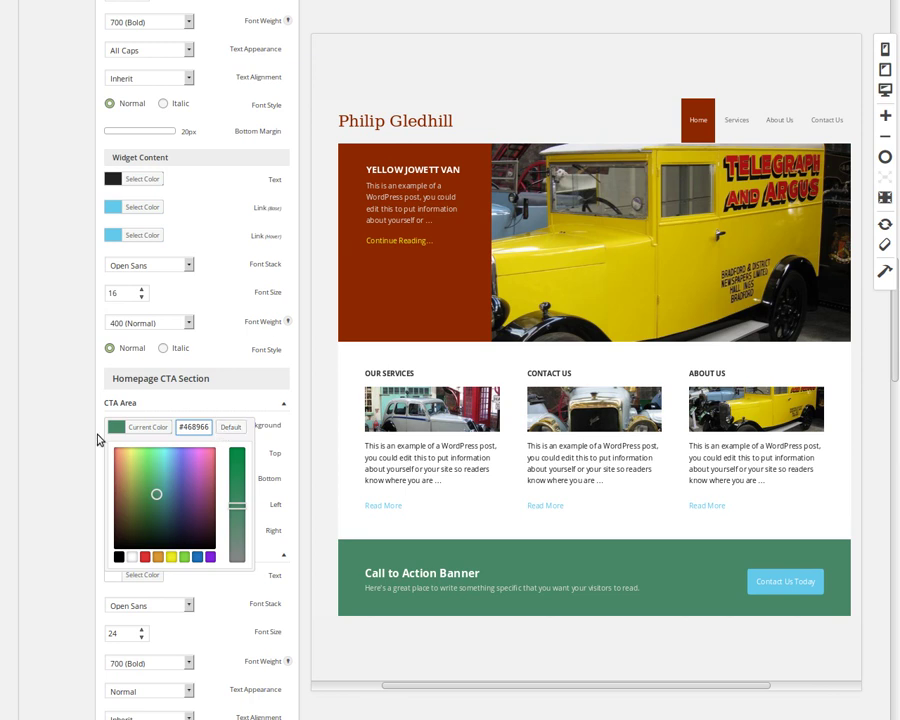
{"action": "left_click", "coordinate": [103, 535]}
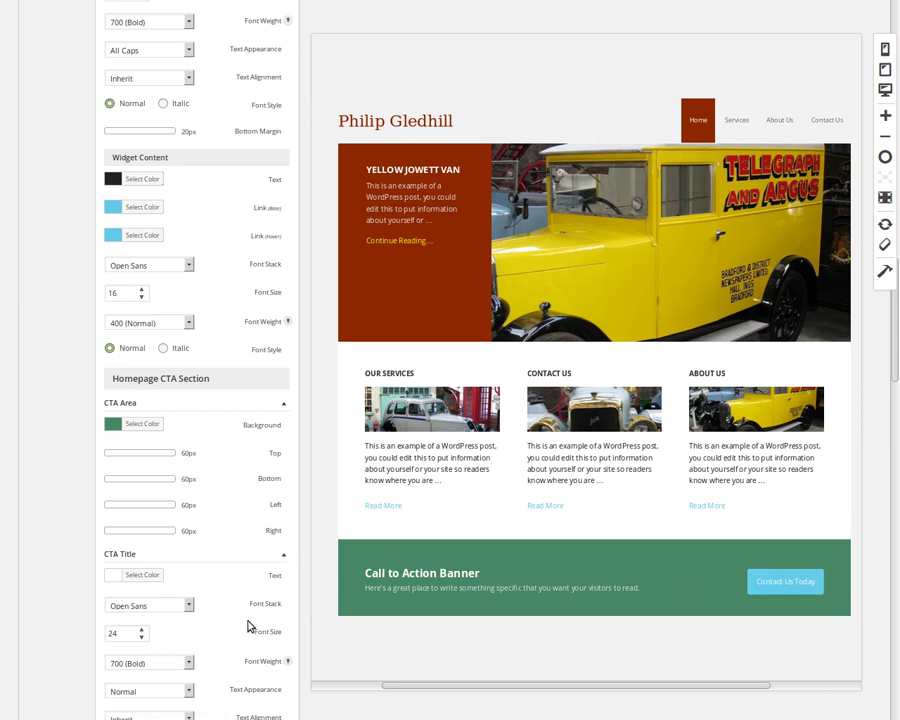
Set the homepage CTA button's base background color to #8e2800.
{"action": "scroll", "coordinate": [250, 625], "scroll_direction": "down", "scroll_amount": 7}
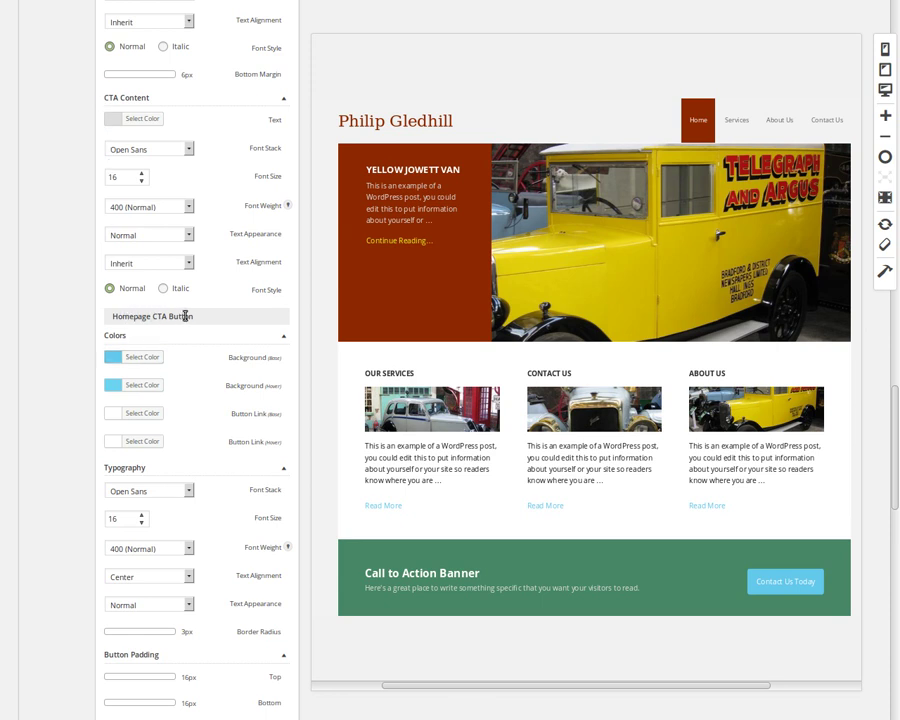
{"action": "left_click", "coordinate": [110, 357]}
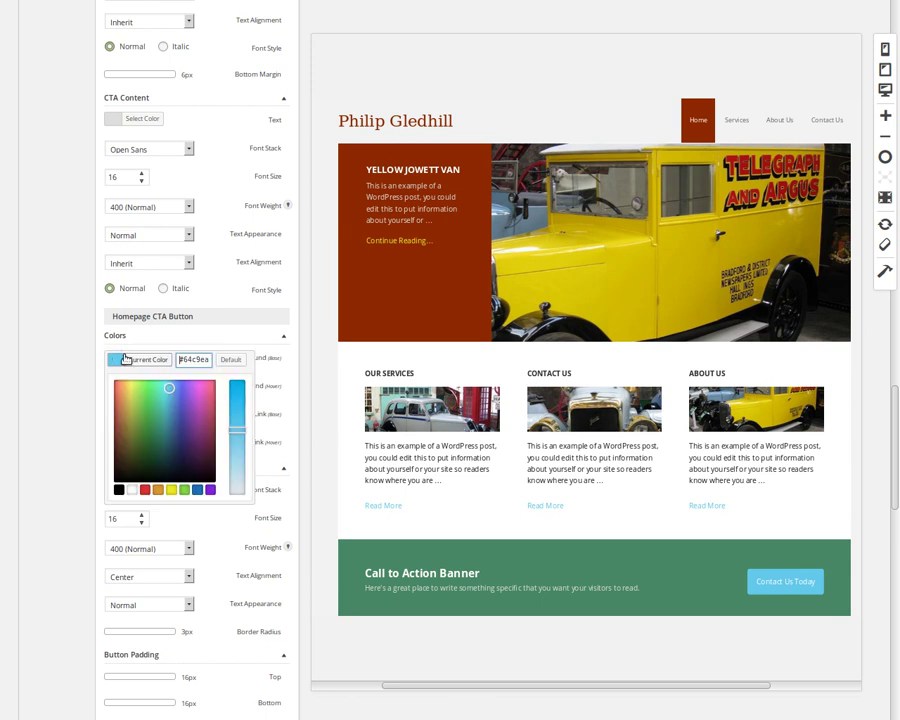
{"action": "left_click_drag", "start_coordinate": [179, 357], "coordinate": [211, 359]}
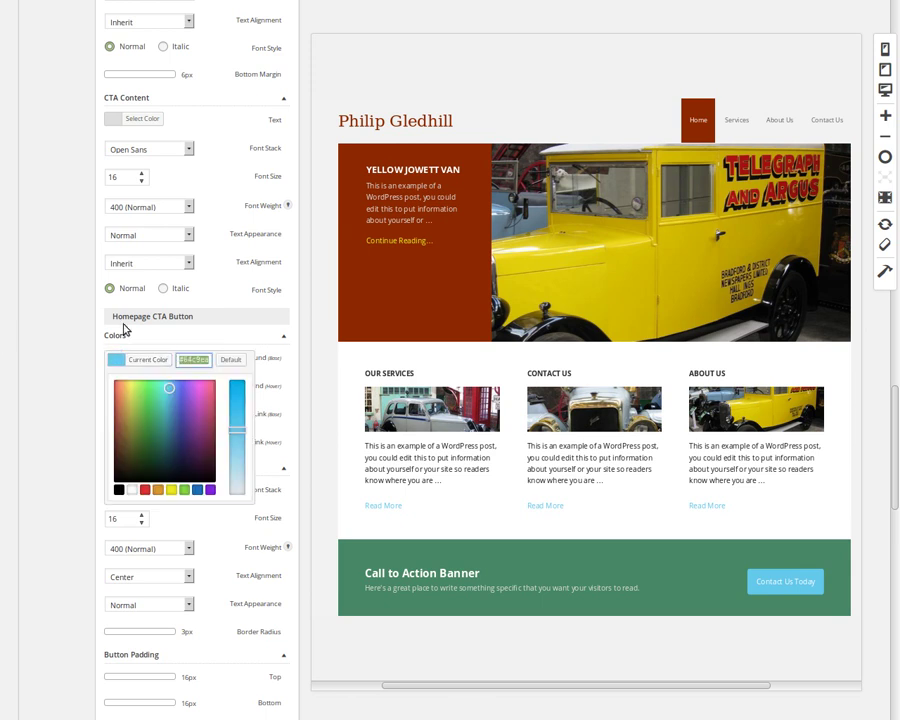
{"action": "type", "text": "#8e2800"}
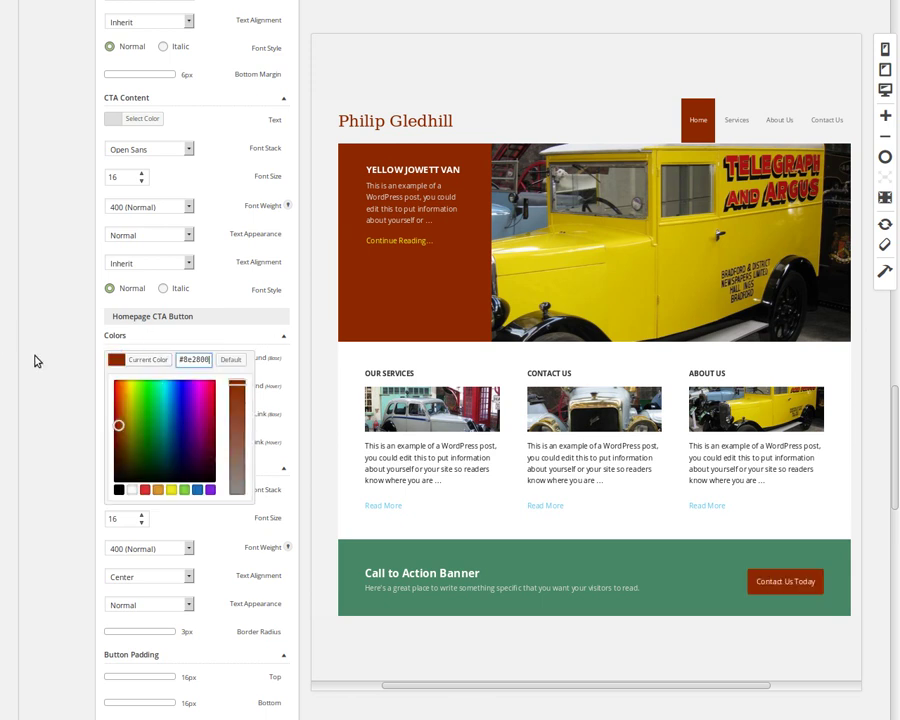
{"action": "left_click", "coordinate": [101, 391]}
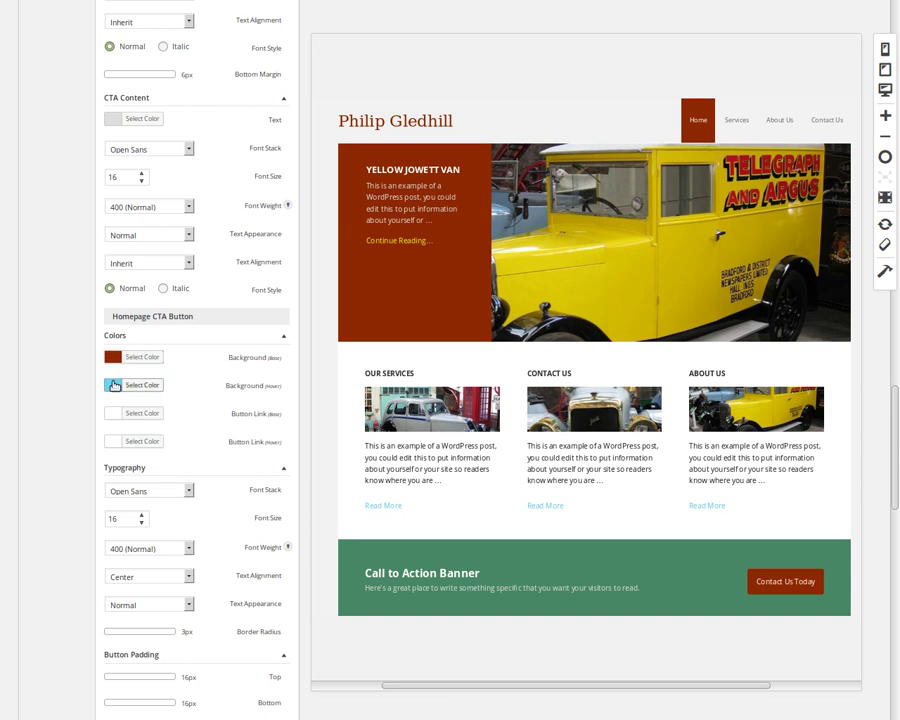
Set the homepage CTA button's hover background to the orange swatch #dd9933 and save the homepage style changes.
{"action": "left_click", "coordinate": [128, 385]}
{"action": "left_click", "coordinate": [158, 517]}
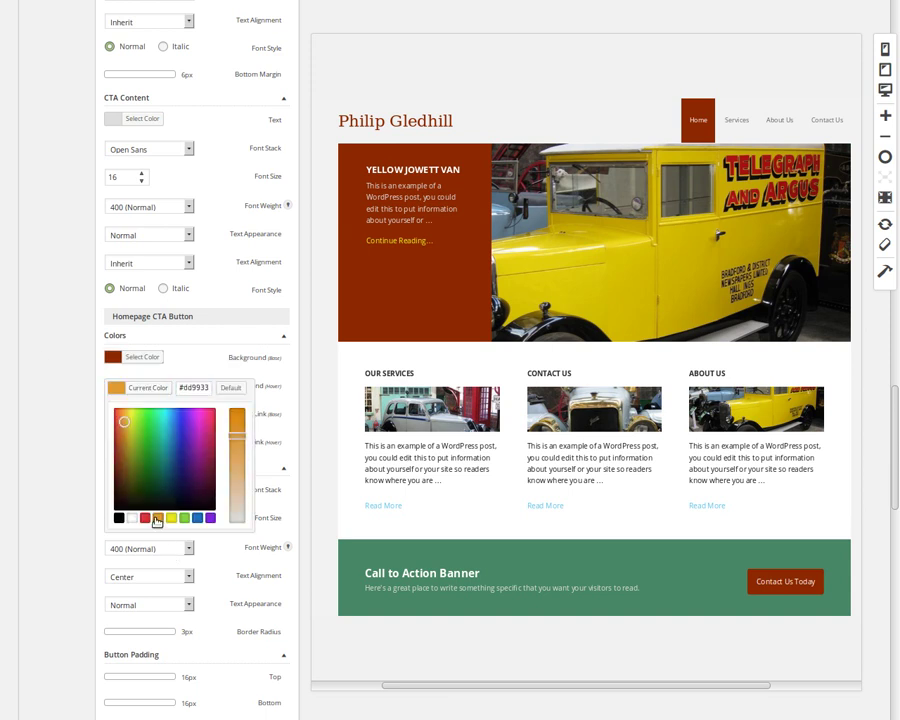
{"action": "left_click", "coordinate": [68, 492]}
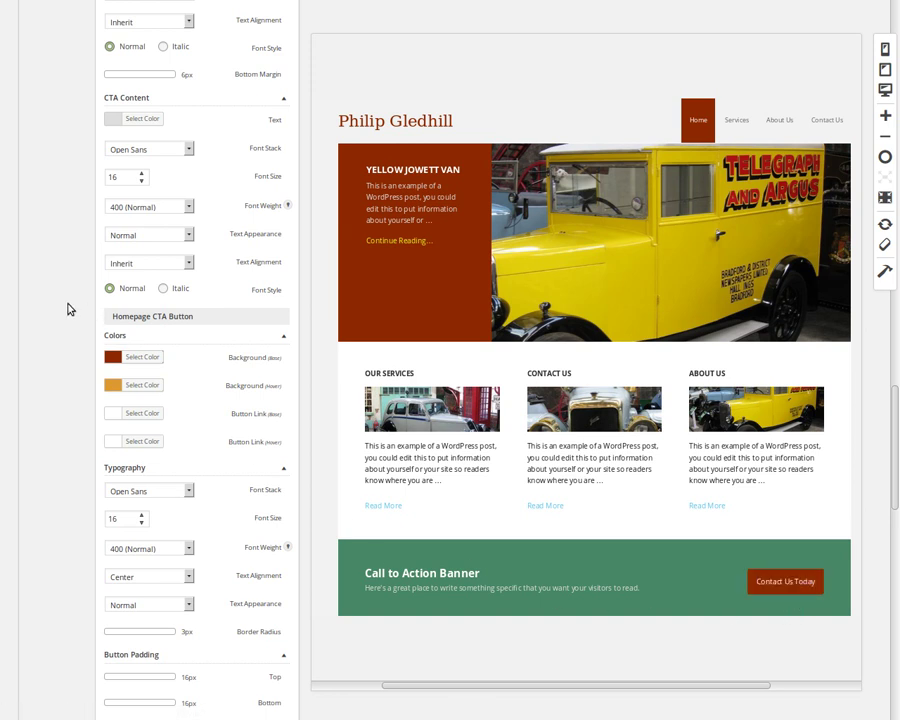
{"action": "scroll", "coordinate": [68, 310], "scroll_direction": "up", "scroll_amount": 10}
{"action": "left_click", "coordinate": [47, 43]}
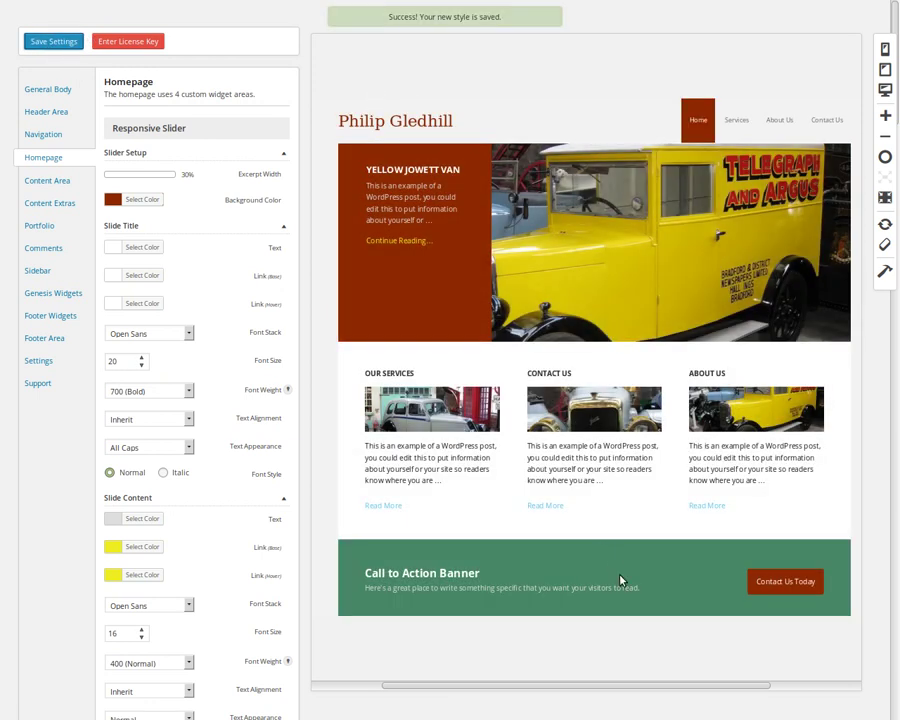
Show the Services page in the preview and open the Genesis Widgets style settings at the eNews Widget section.
{"action": "left_click", "coordinate": [737, 118]}
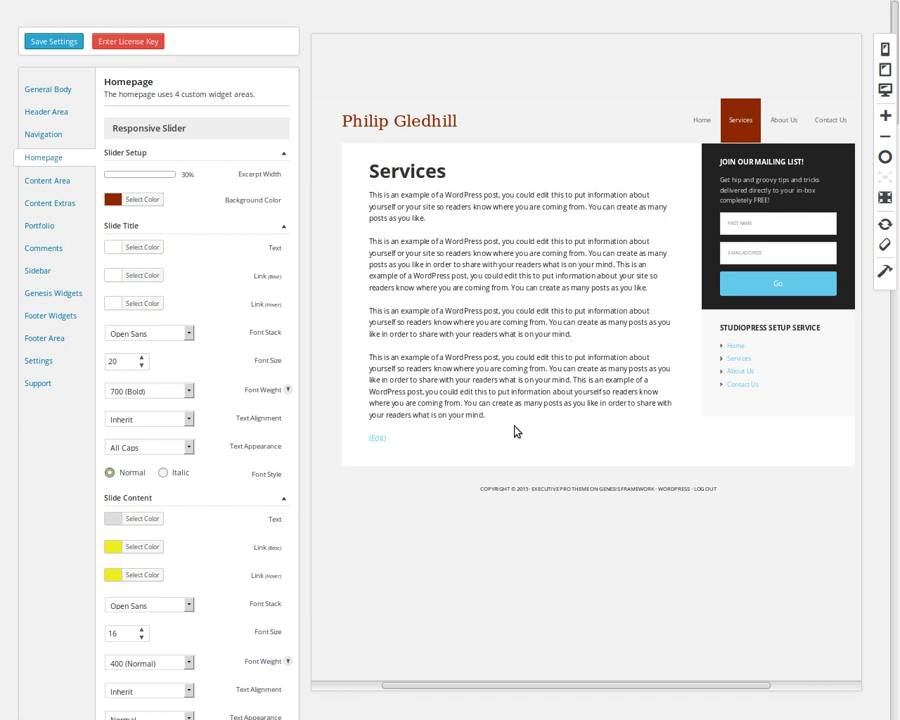
{"action": "left_click", "coordinate": [51, 294]}
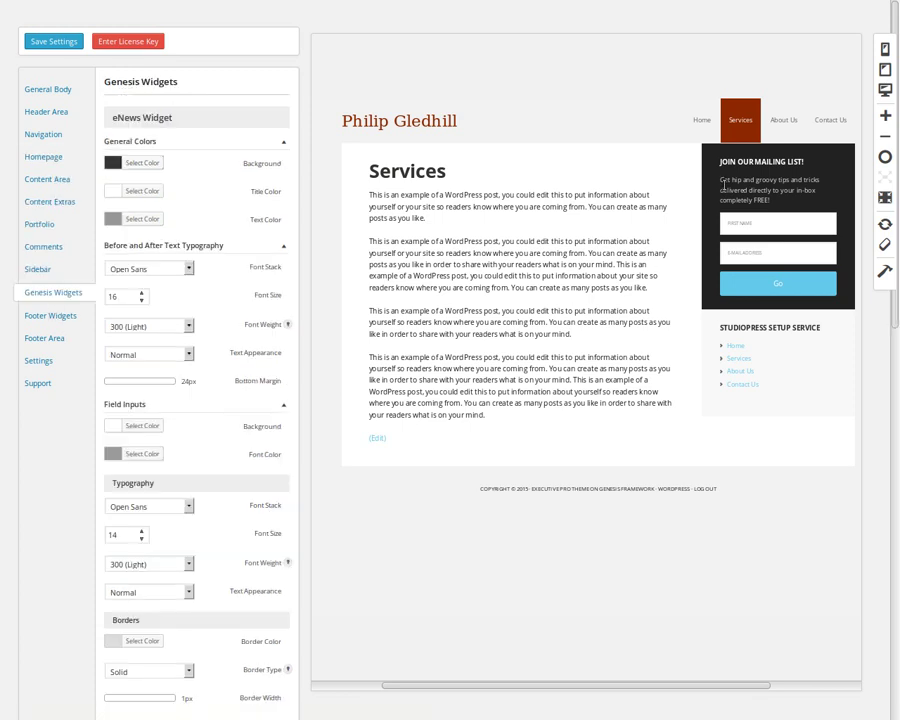
{"action": "left_click_drag", "start_coordinate": [114, 116], "coordinate": [174, 118]}
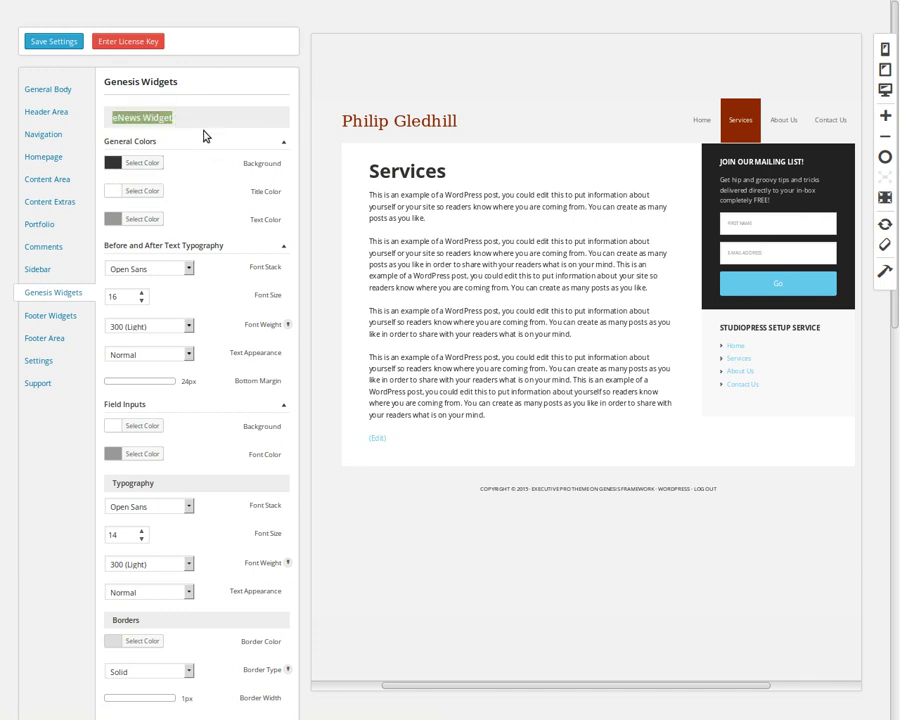
{"action": "left_click", "coordinate": [204, 136]}
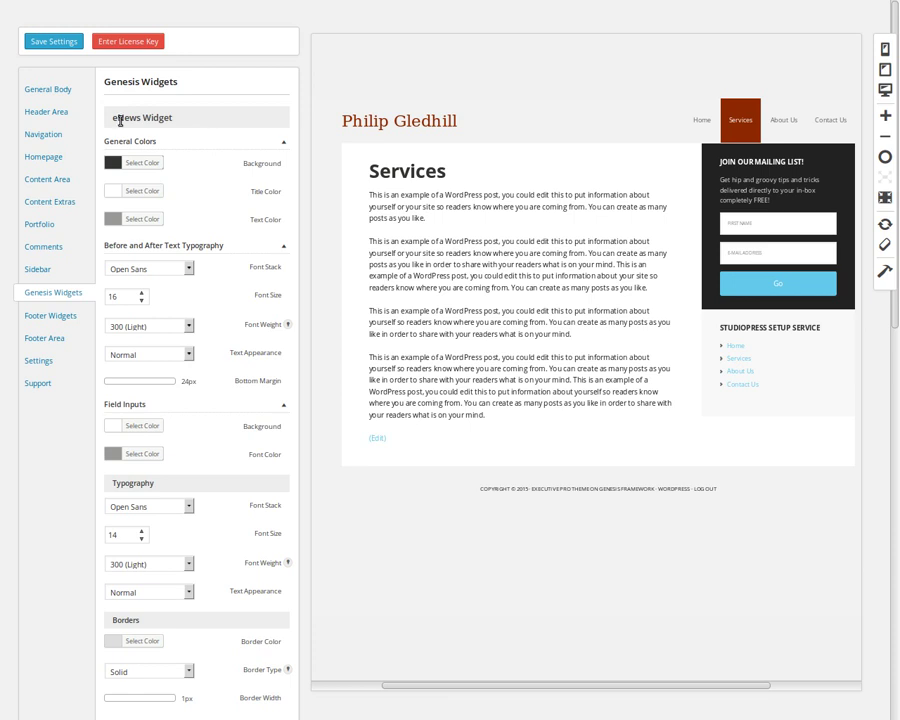
{"action": "double_click", "coordinate": [117, 117]}
{"action": "left_click", "coordinate": [187, 119]}
Set the eNews widget's general background color to #468966.
{"action": "left_click", "coordinate": [110, 166]}
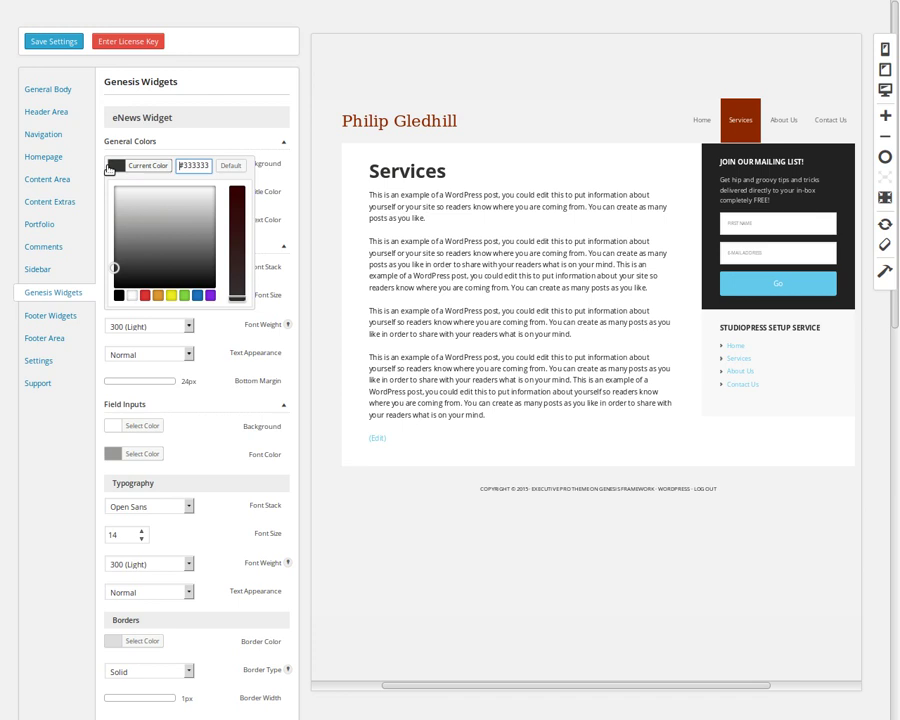
{"action": "double_click", "coordinate": [211, 166]}
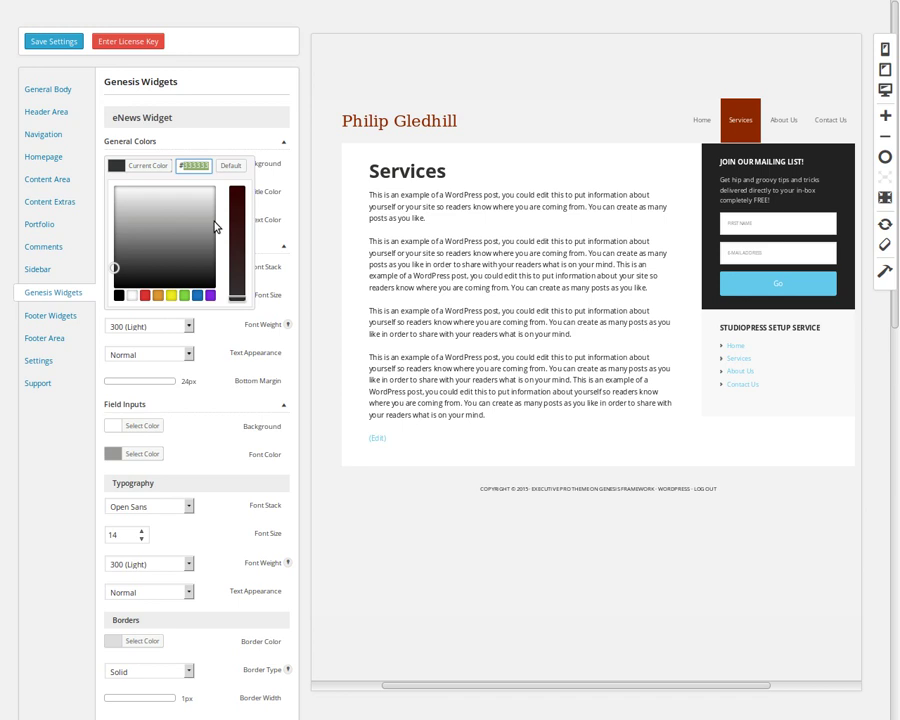
{"action": "type", "text": "#468966"}
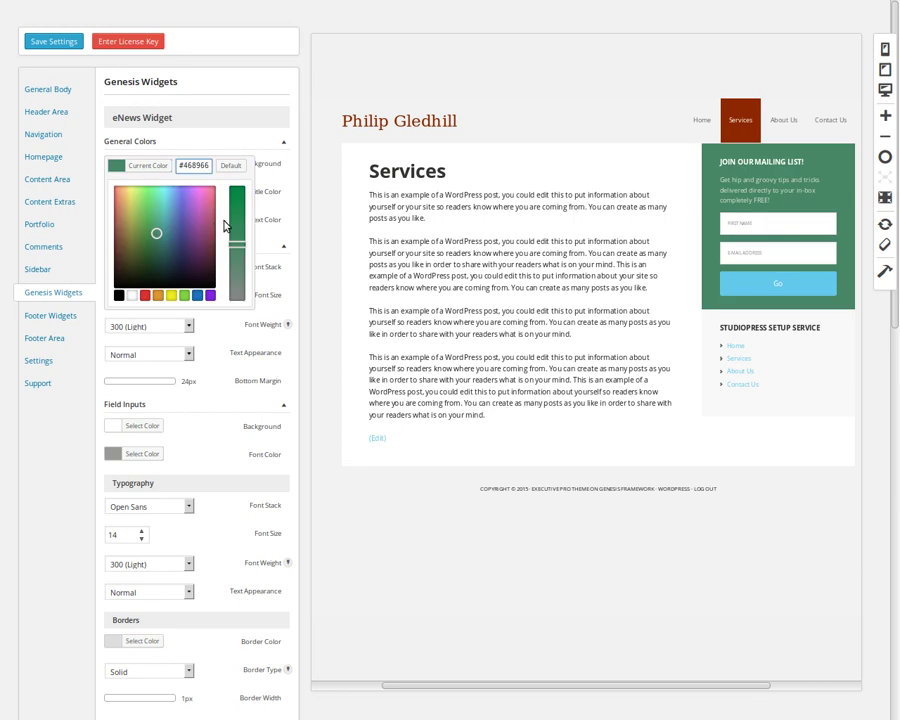
{"action": "left_click", "coordinate": [325, 160]}
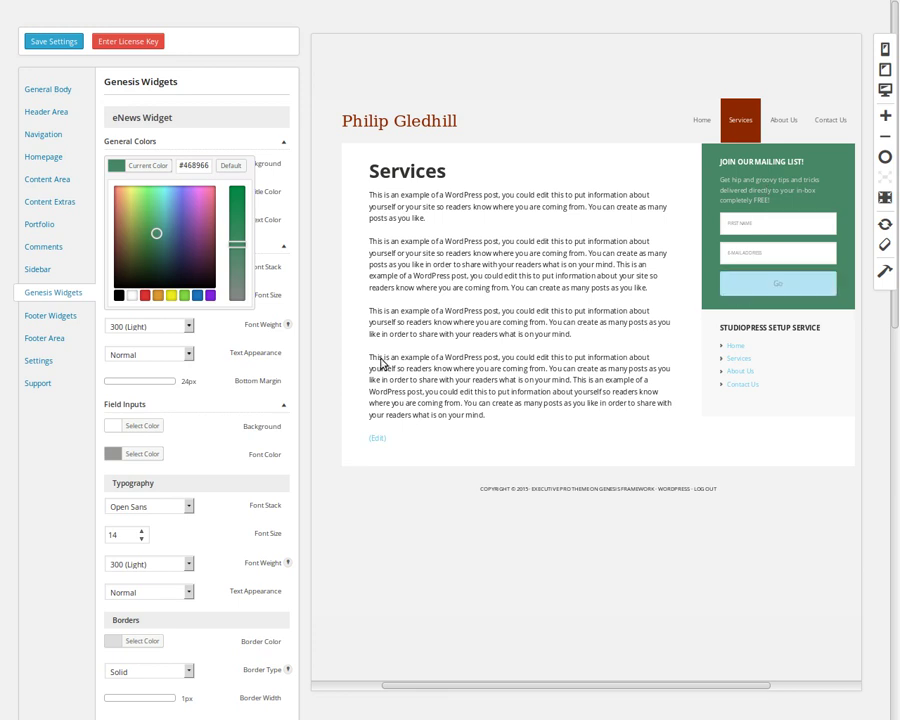
{"action": "left_click", "coordinate": [42, 453]}
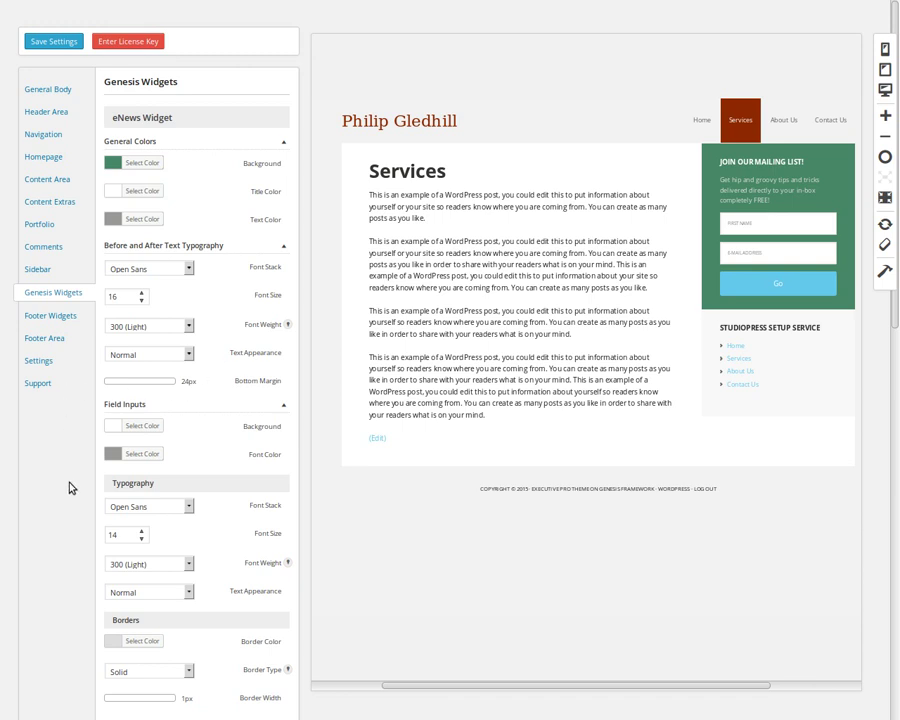
Set the eNews submit button's base background color to #8e2800.
{"action": "scroll", "coordinate": [81, 542], "scroll_direction": "down", "scroll_amount": 7}
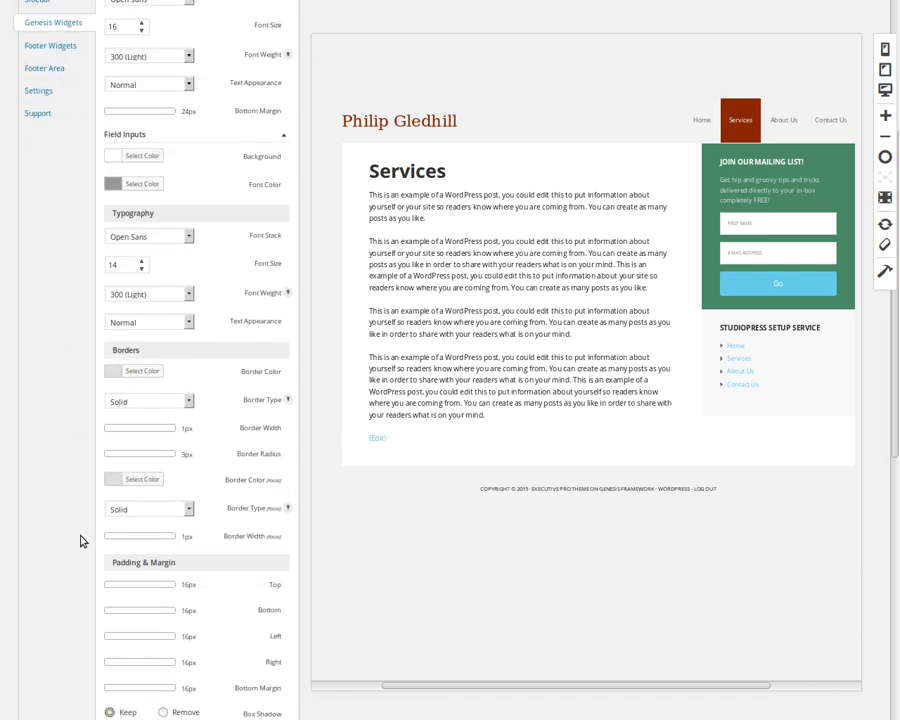
{"action": "scroll", "coordinate": [81, 542], "scroll_direction": "down", "scroll_amount": 2}
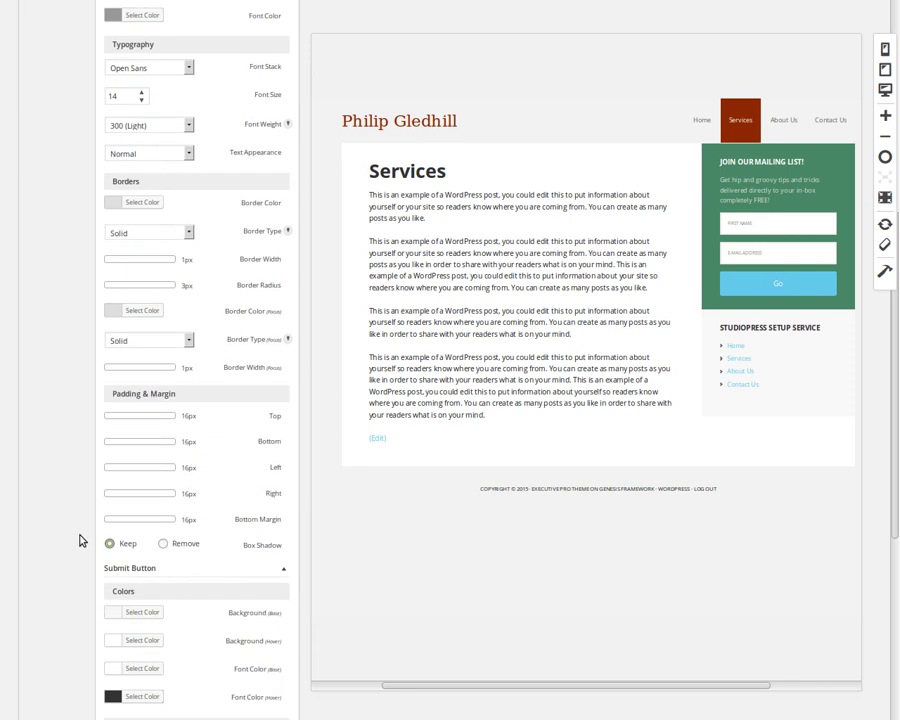
{"action": "scroll", "coordinate": [81, 541], "scroll_direction": "down", "scroll_amount": 1}
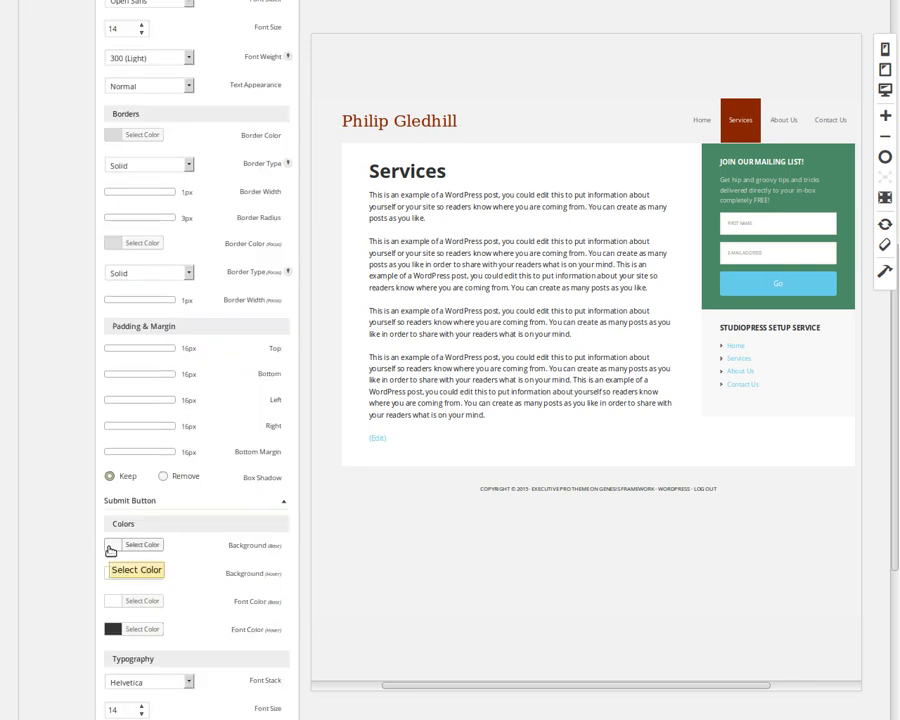
{"action": "left_click", "coordinate": [110, 548]}
{"action": "type", "text": "#8e2800"}
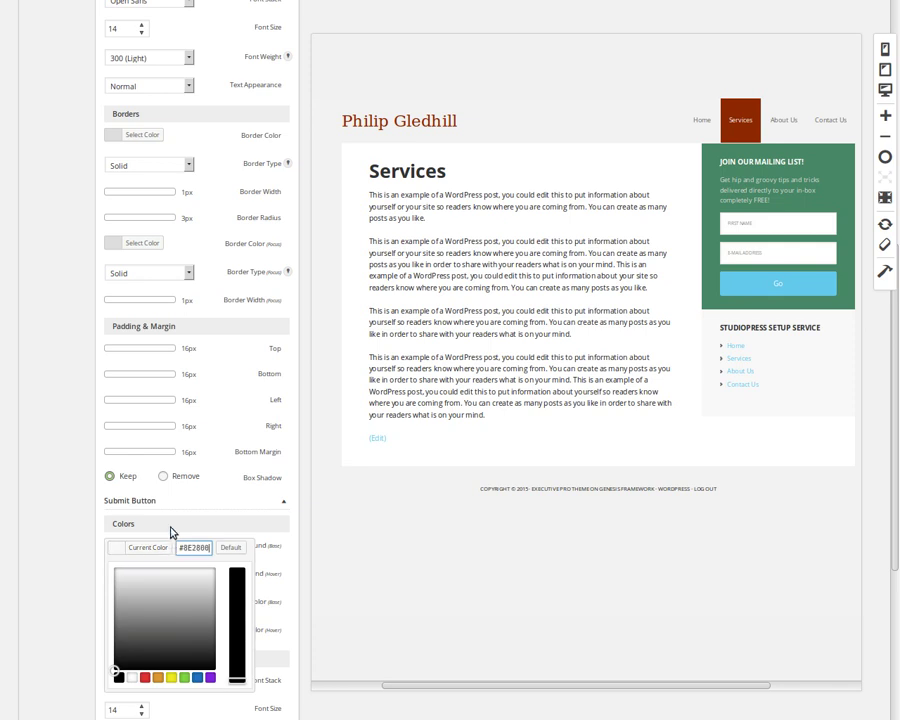
{"action": "left_click", "coordinate": [28, 548]}
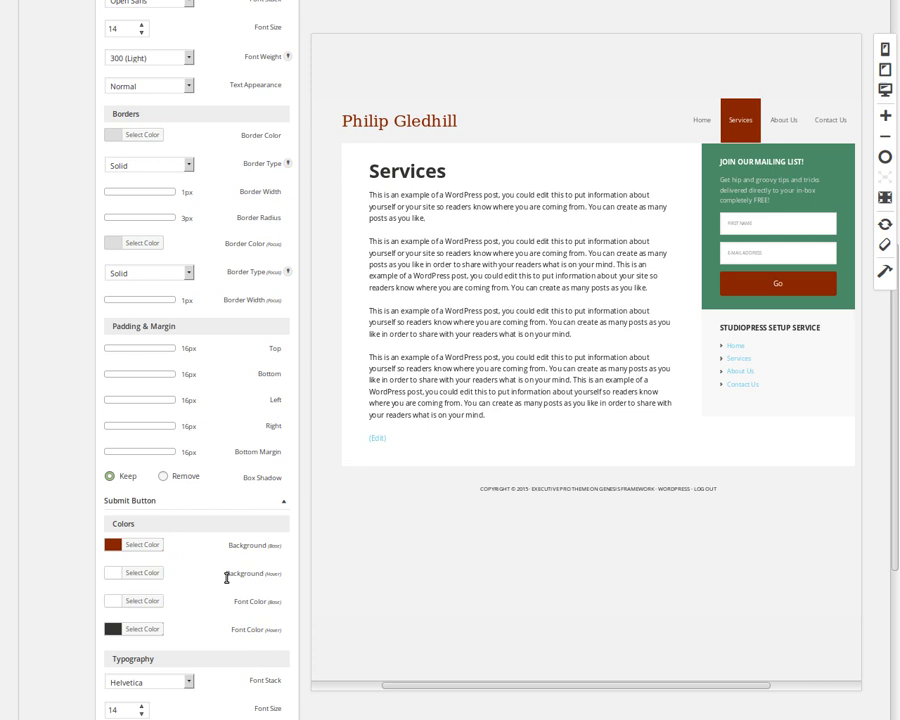
Set the eNews submit button's hover background to the orange swatch #dd9933.
{"action": "left_click", "coordinate": [115, 574]}
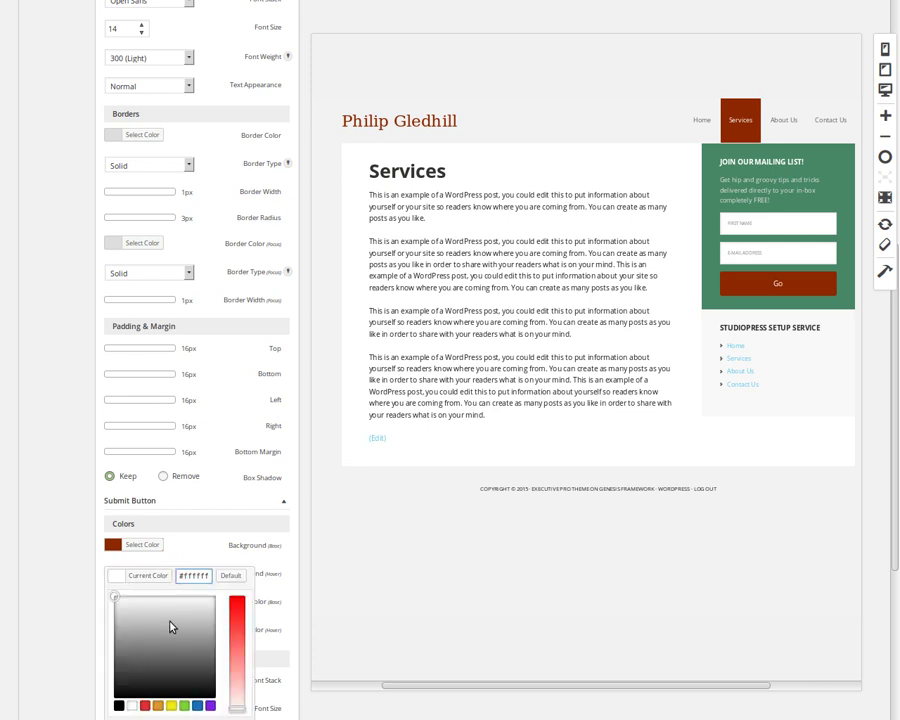
{"action": "left_click", "coordinate": [157, 706]}
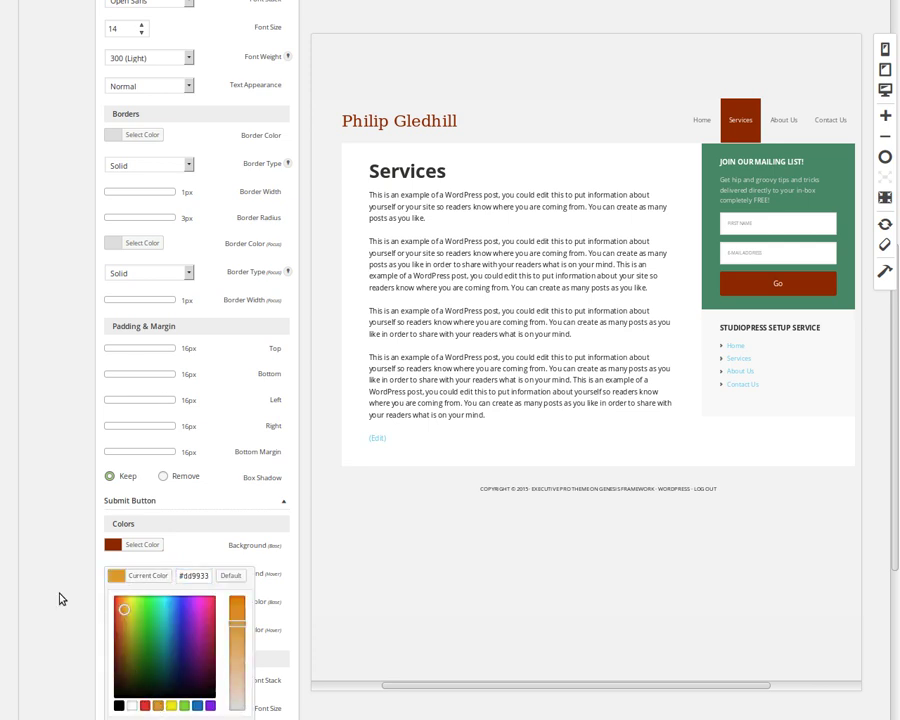
{"action": "left_click", "coordinate": [53, 583]}
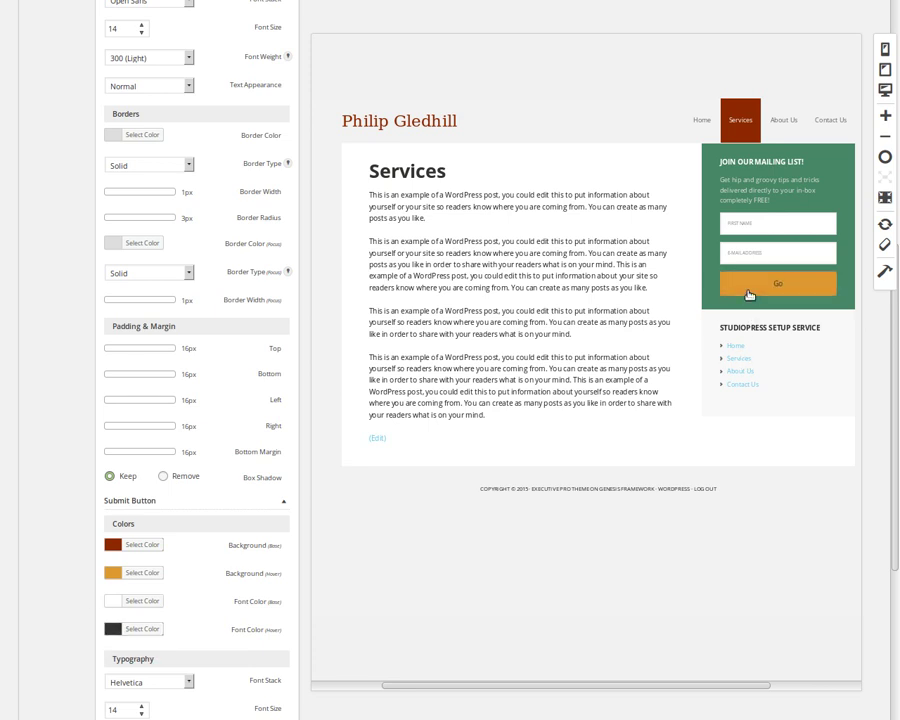
Set the eNews submit button's hover font color to #ffffff.
{"action": "left_click", "coordinate": [140, 629]}
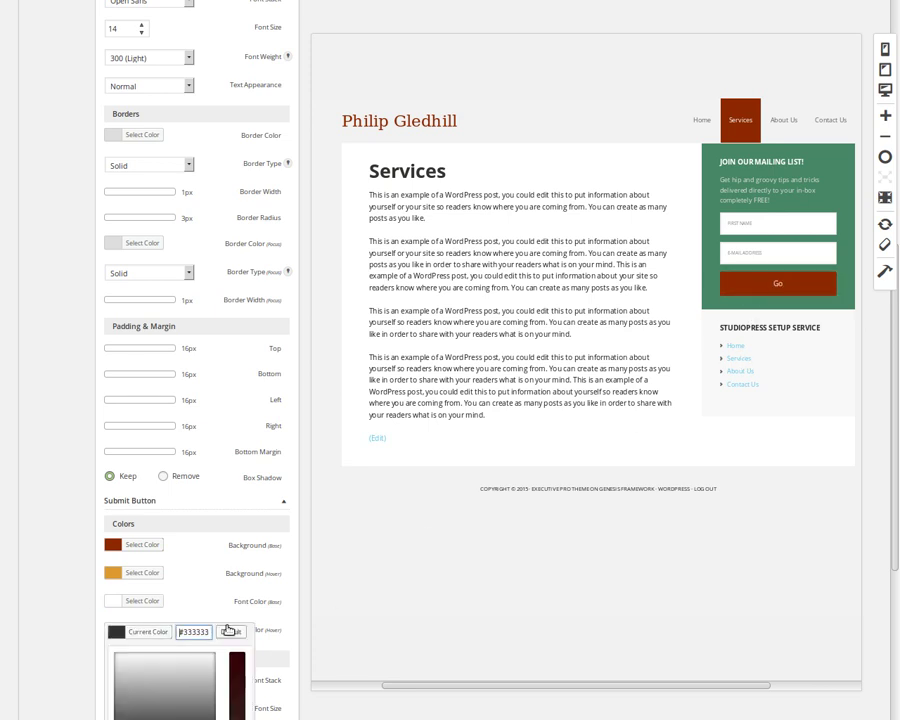
{"action": "left_click_drag", "start_coordinate": [184, 633], "coordinate": [207, 632]}
{"action": "type", "text": "#ffffff"}
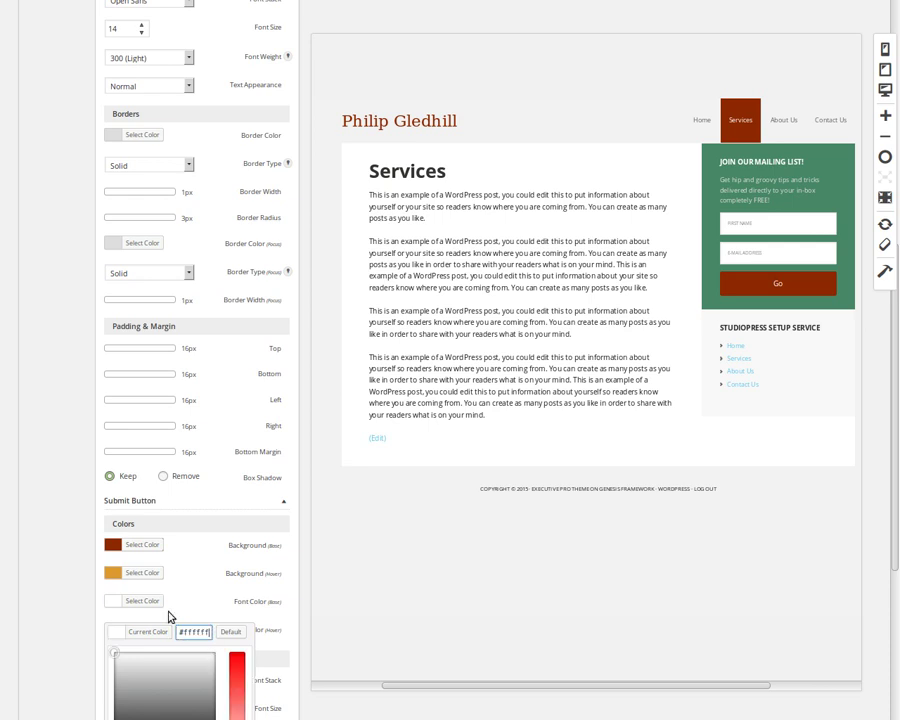
{"action": "left_click", "coordinate": [57, 537]}
Check the submit button's base font color and save the eNews widget style changes.
{"action": "scroll", "coordinate": [100, 594], "scroll_direction": "down", "scroll_amount": 1}
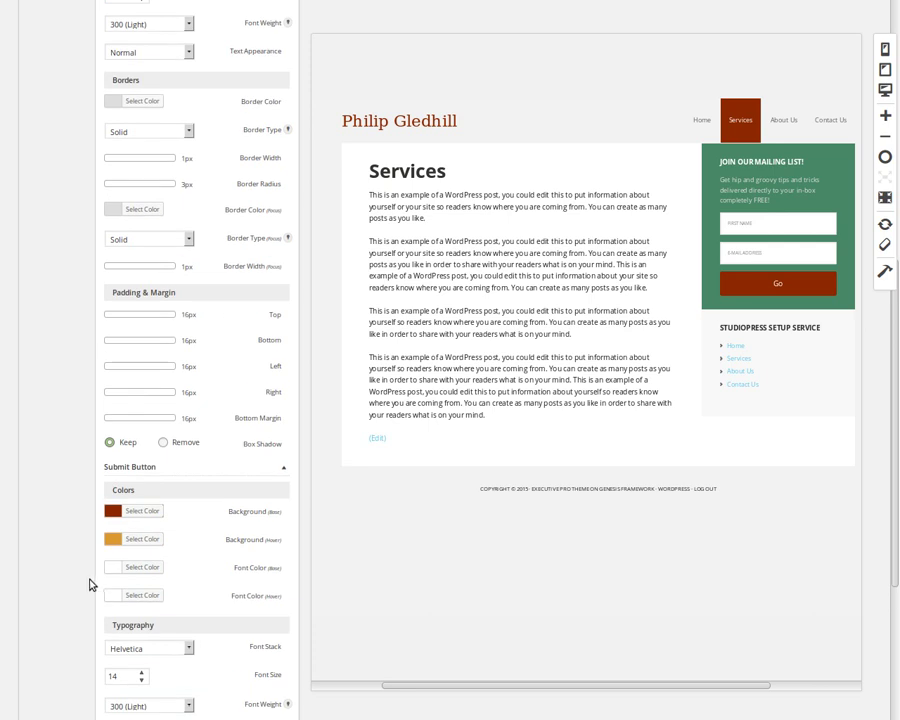
{"action": "left_click", "coordinate": [112, 569]}
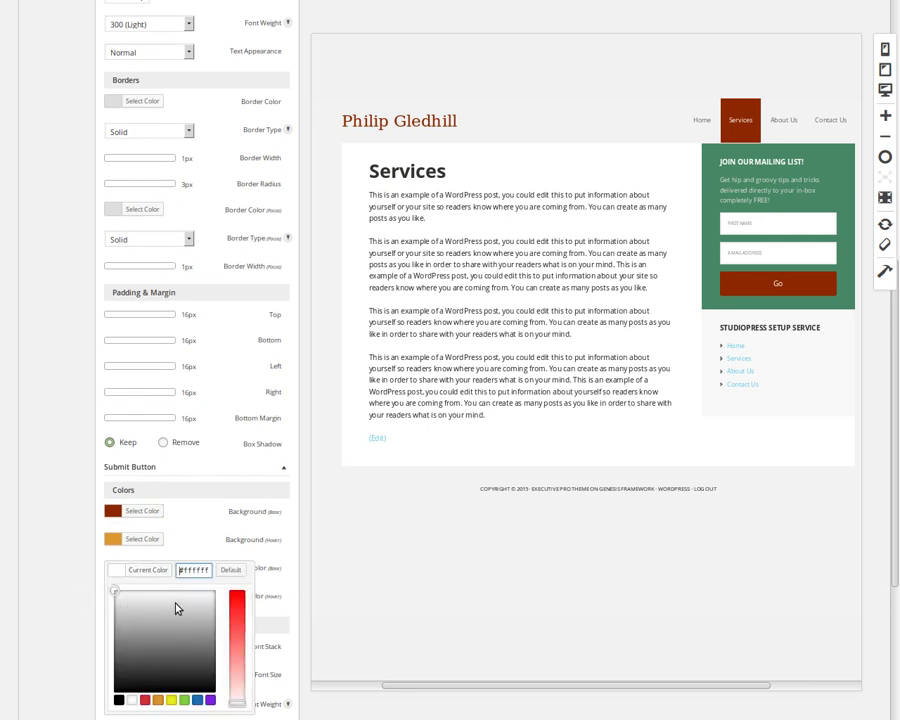
{"action": "left_click", "coordinate": [38, 514]}
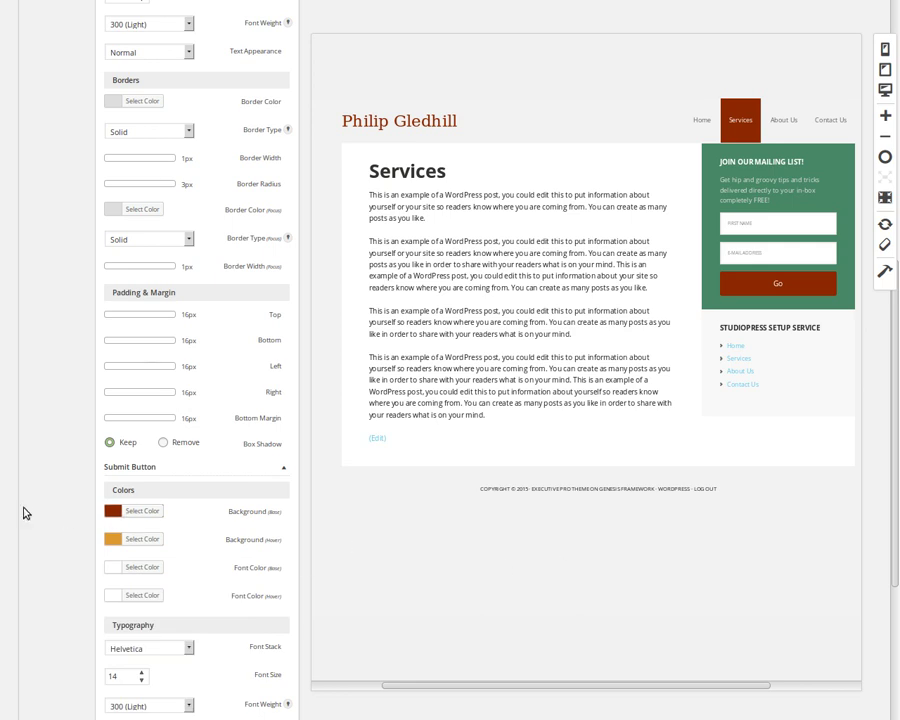
{"action": "scroll", "coordinate": [27, 513], "scroll_direction": "up", "scroll_amount": 5}
{"action": "left_click", "coordinate": [42, 43]}
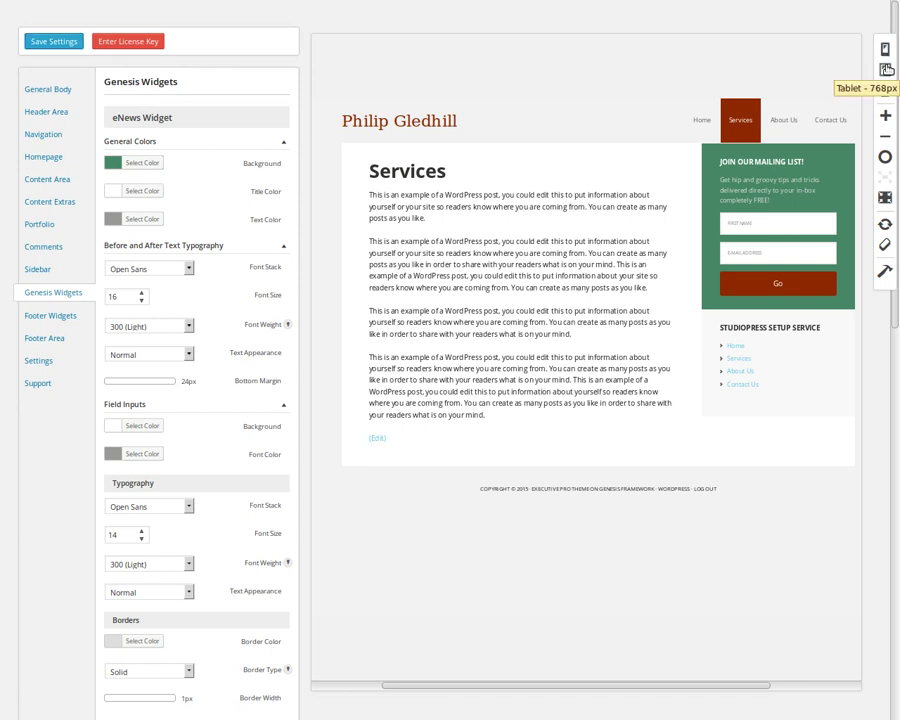
Preview the homepage at mobile, tablet and desktop widths with the preview zoom reset.
{"action": "left_click", "coordinate": [884, 52]}
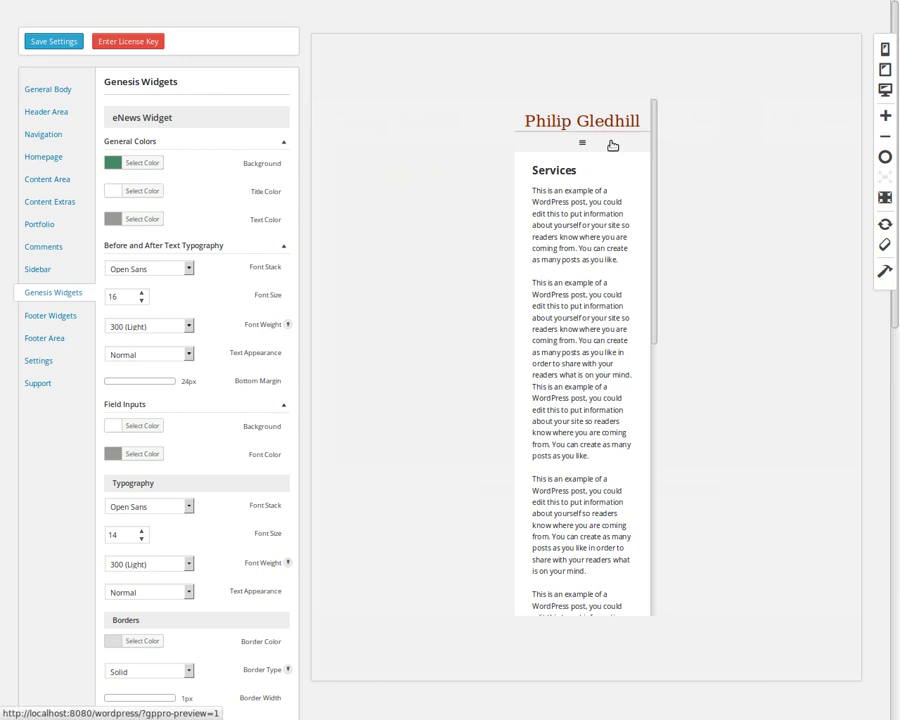
{"action": "left_click", "coordinate": [562, 123]}
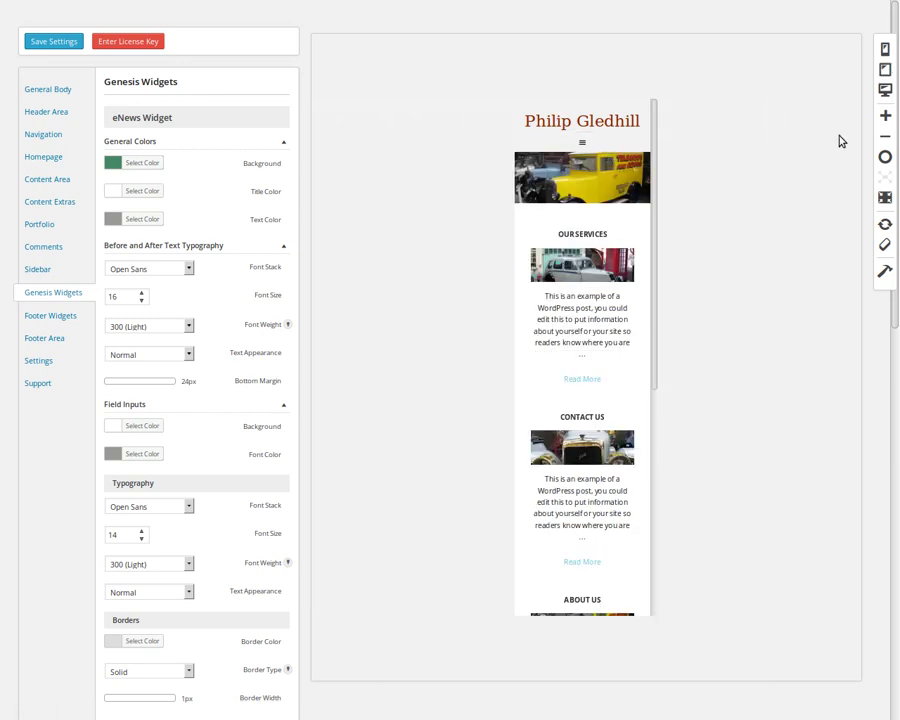
{"action": "left_click", "coordinate": [885, 157]}
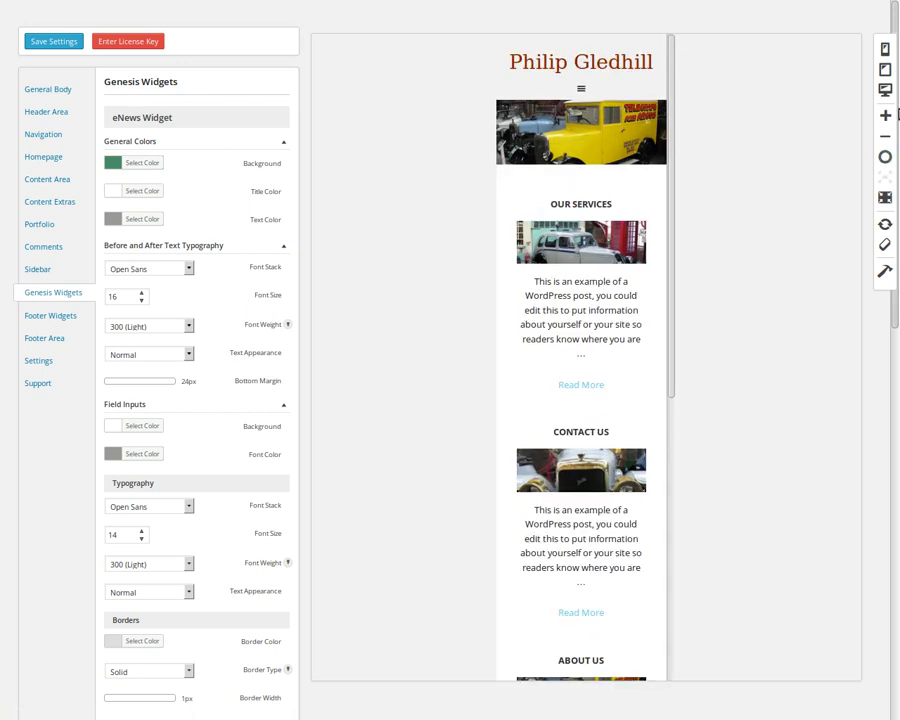
{"action": "left_click", "coordinate": [886, 72]}
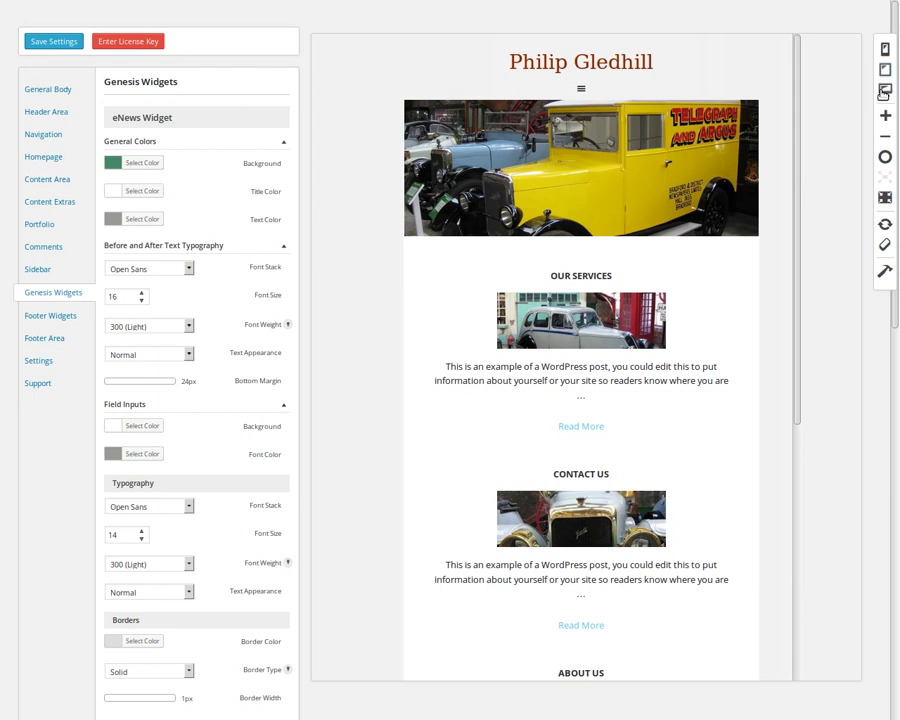
{"action": "left_click", "coordinate": [884, 91]}
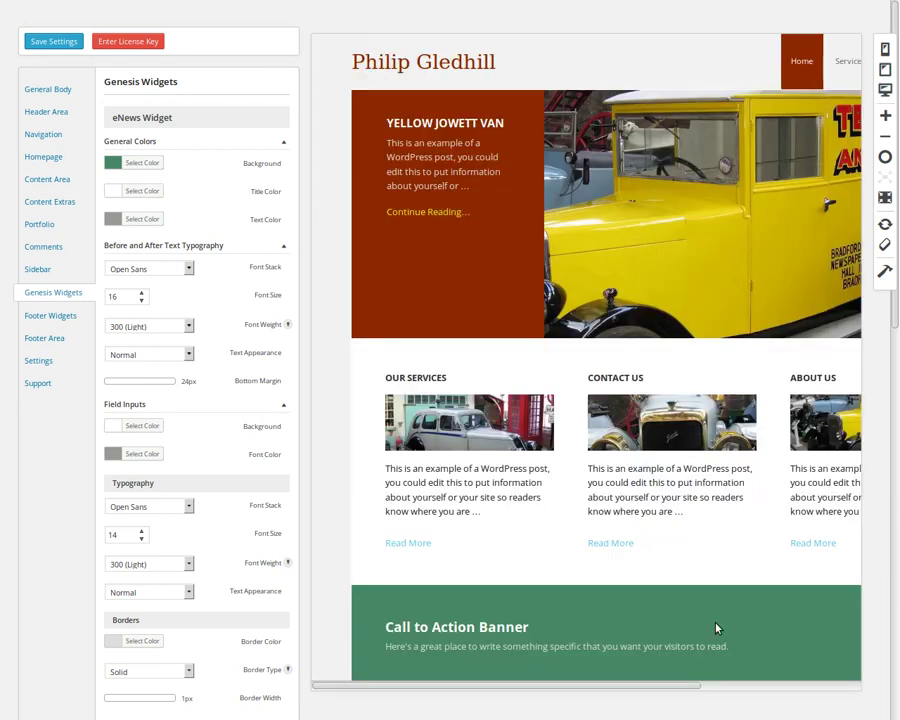
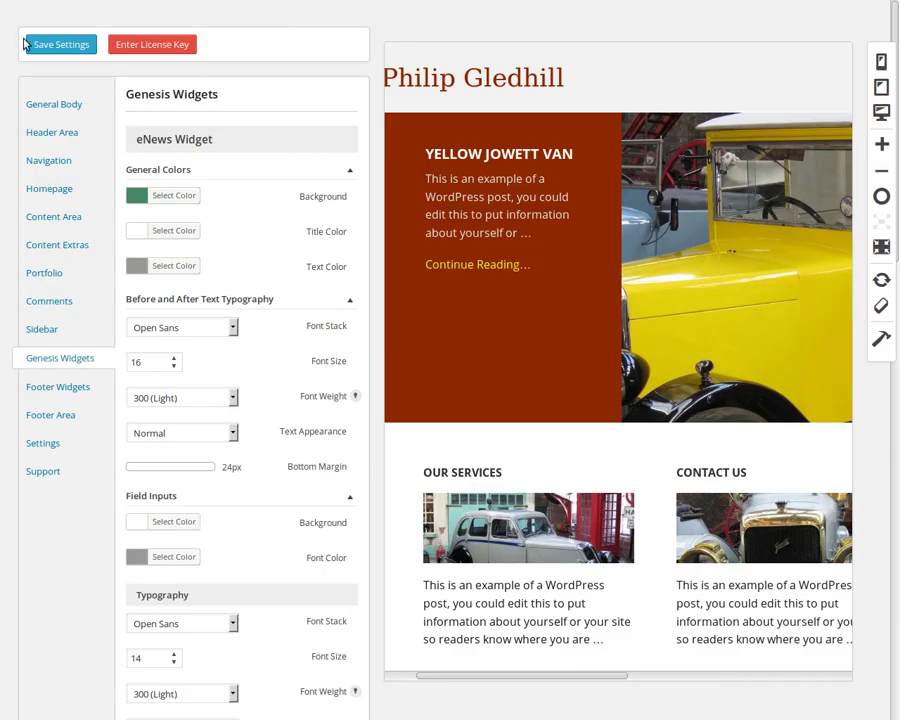
Open the Content Area style settings and show the Services page's content in the preview.
{"action": "left_click", "coordinate": [53, 220]}
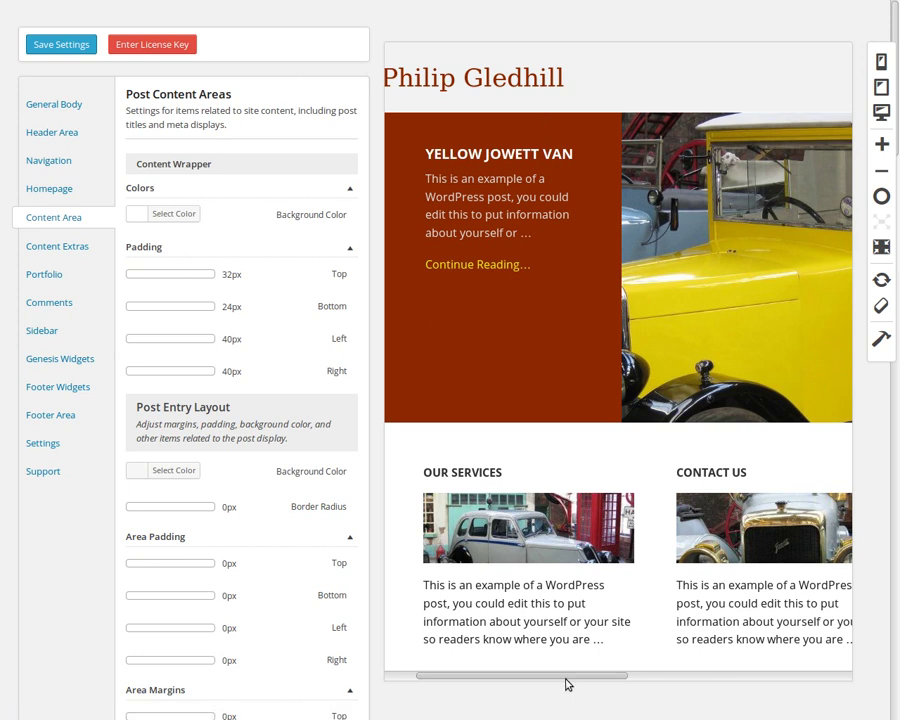
{"action": "left_click_drag", "start_coordinate": [577, 677], "coordinate": [683, 675]}
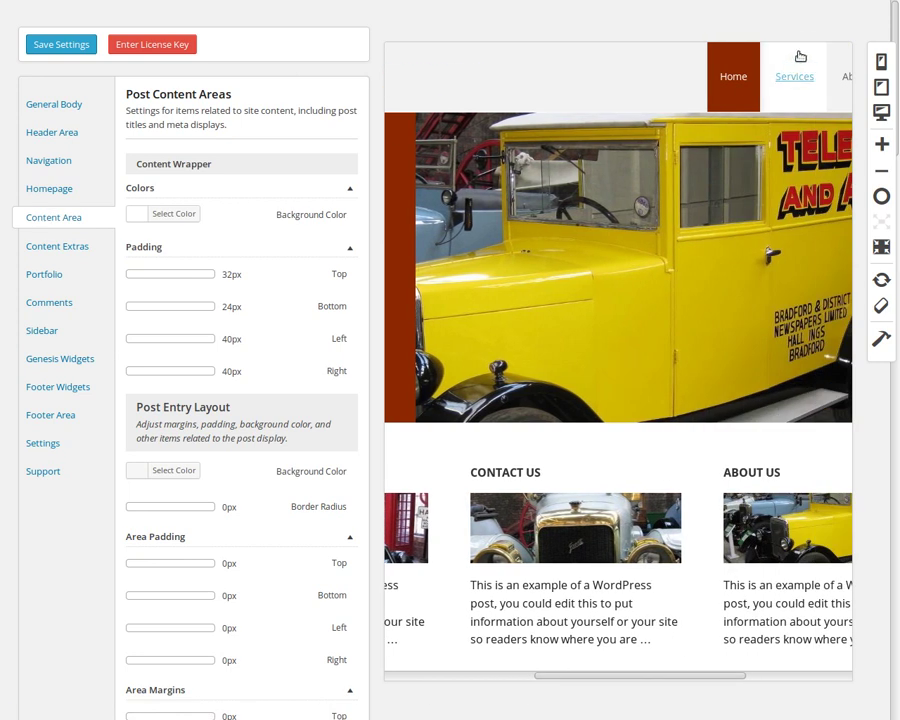
{"action": "left_click", "coordinate": [795, 76]}
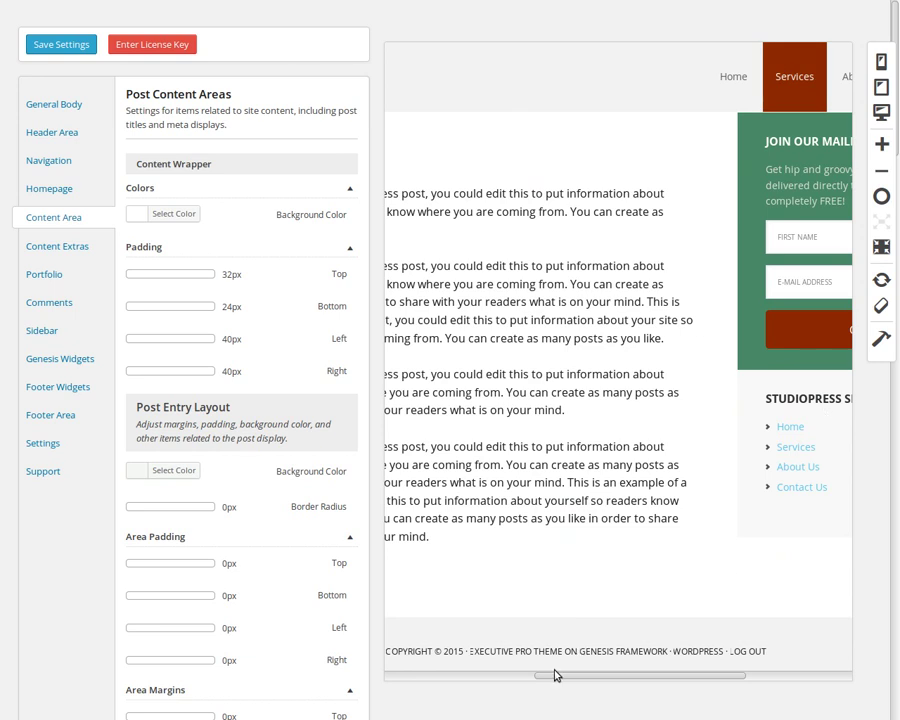
{"action": "left_click_drag", "start_coordinate": [552, 675], "coordinate": [425, 659]}
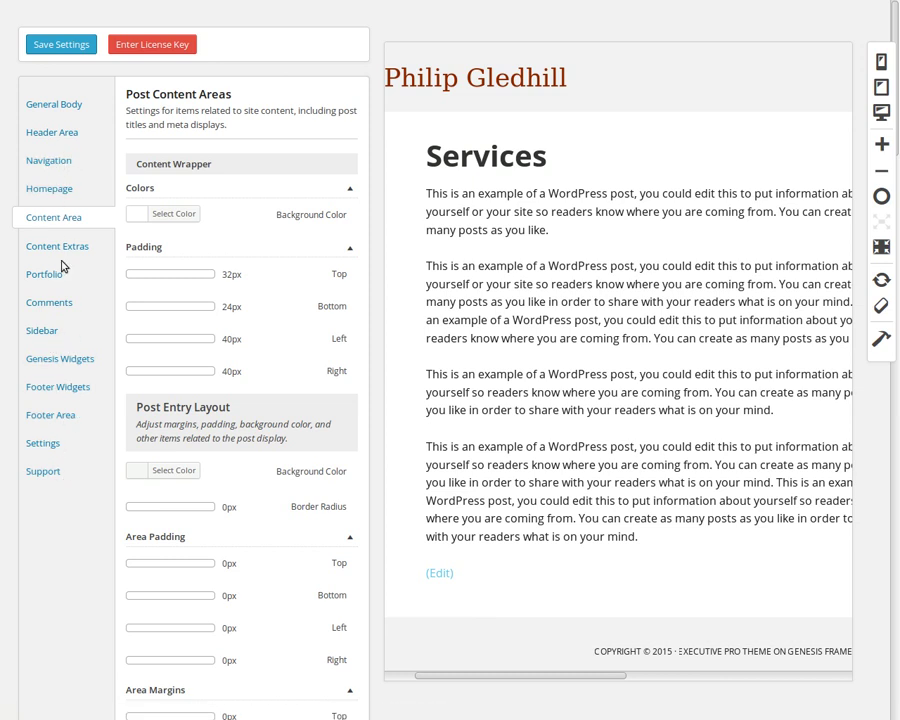
Review the Homepage style settings from the responsive slider to the CTA section, and exit the browser's full-screen mode.
{"action": "left_click", "coordinate": [52, 192]}
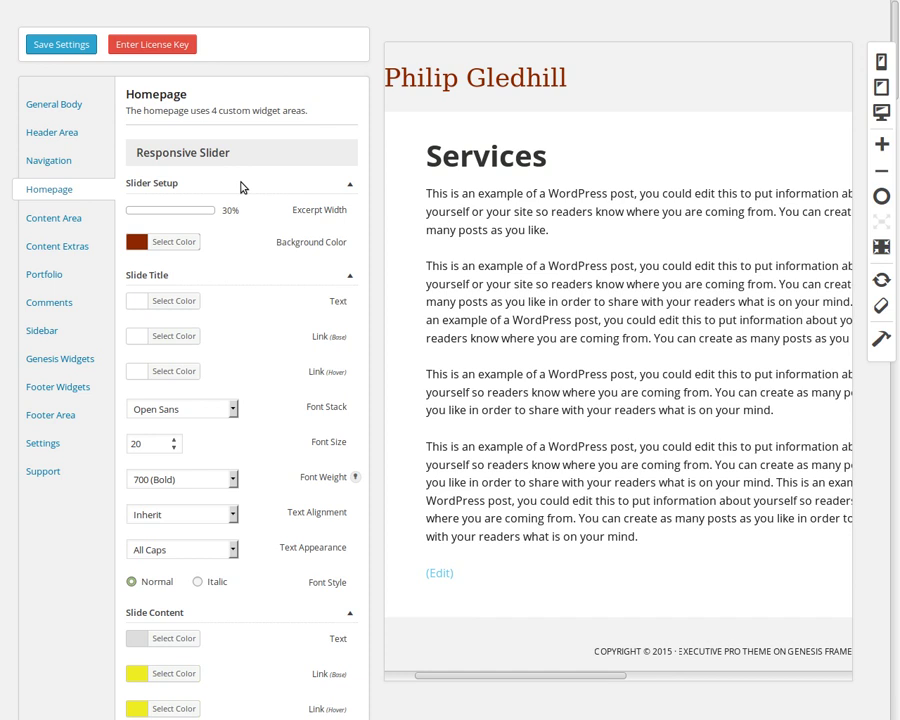
{"action": "scroll", "coordinate": [240, 187], "scroll_direction": "down", "scroll_amount": 6}
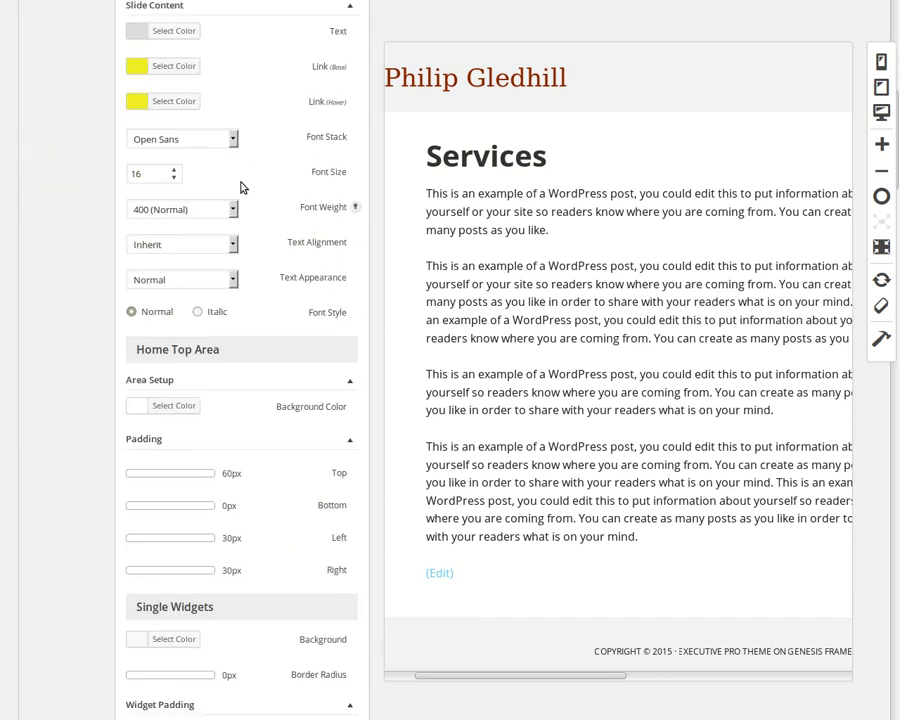
{"action": "scroll", "coordinate": [177, 358], "scroll_direction": "down", "scroll_amount": 5}
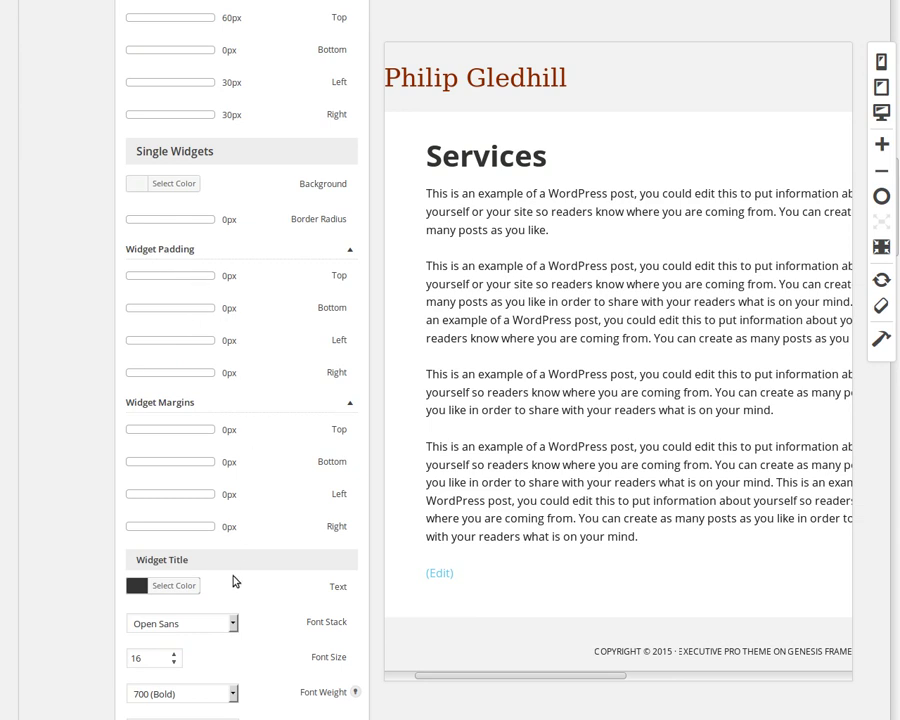
{"action": "scroll", "coordinate": [233, 580], "scroll_direction": "down", "scroll_amount": 3}
{"action": "scroll", "coordinate": [233, 575], "scroll_direction": "down", "scroll_amount": 4}
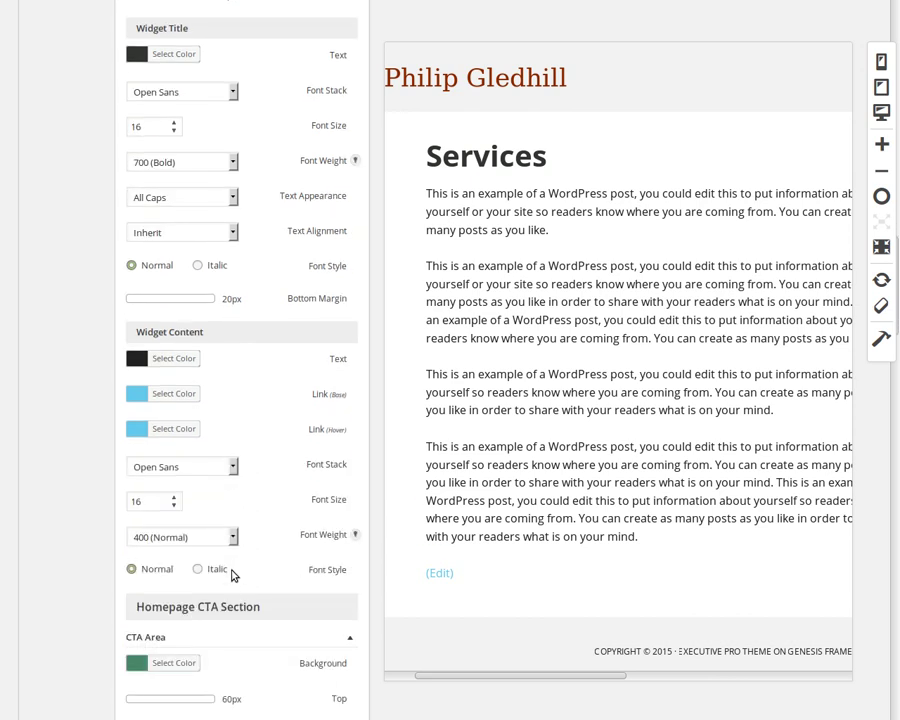
{"action": "scroll", "coordinate": [232, 575], "scroll_direction": "up", "scroll_amount": 15}
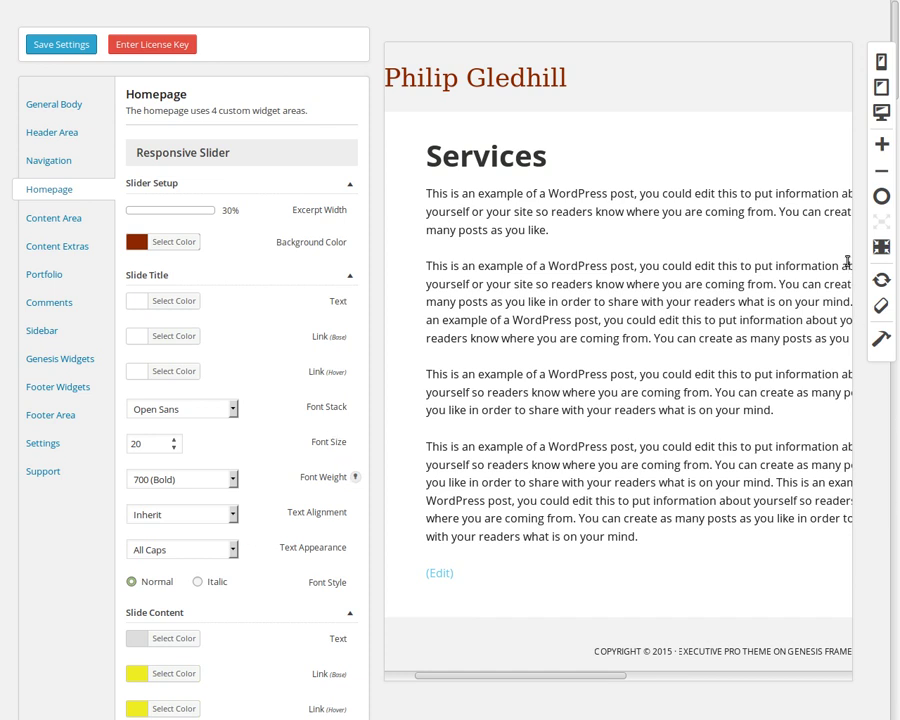
{"action": "key", "text": "F11"}
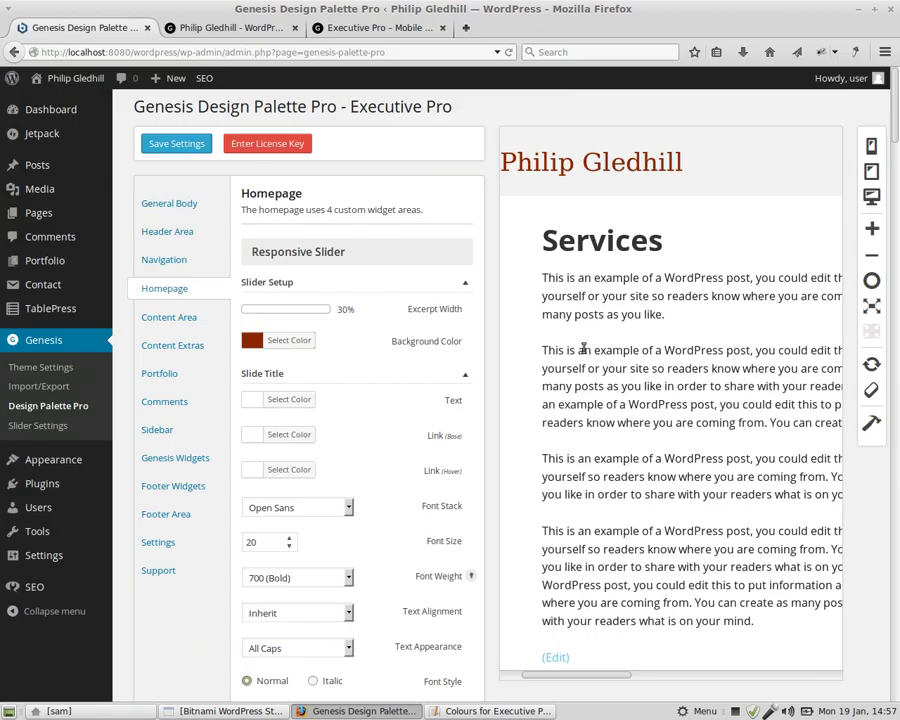